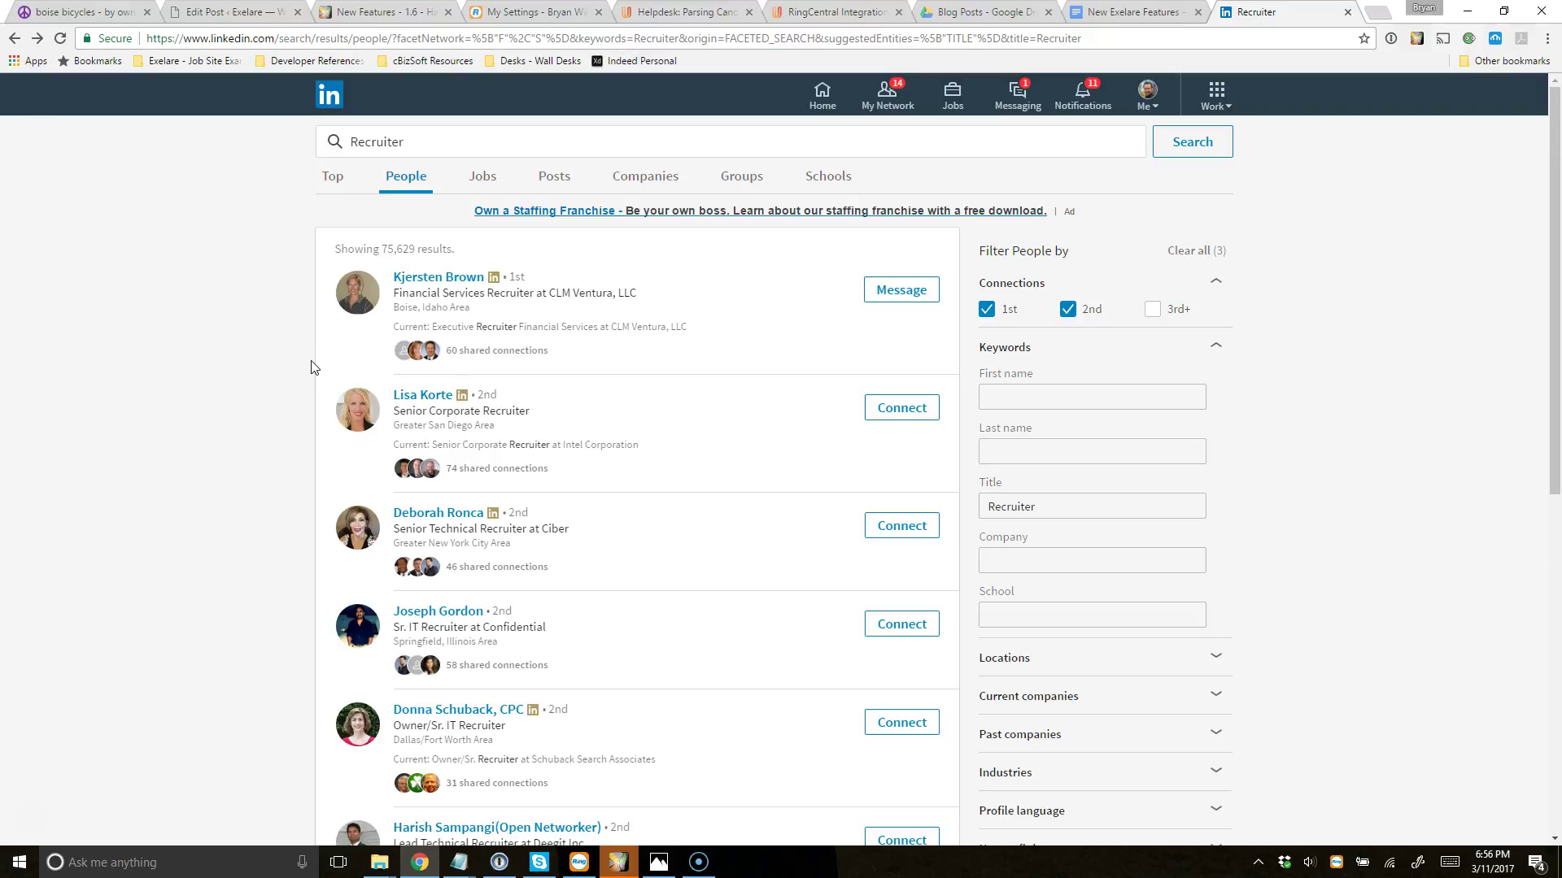
# Import the Senior Corporate Recruiter's LinkedIn profile into Exelare as a new candidate
pyautogui.click(316, 372)
pyautogui.scroll(-6, 272, 422)
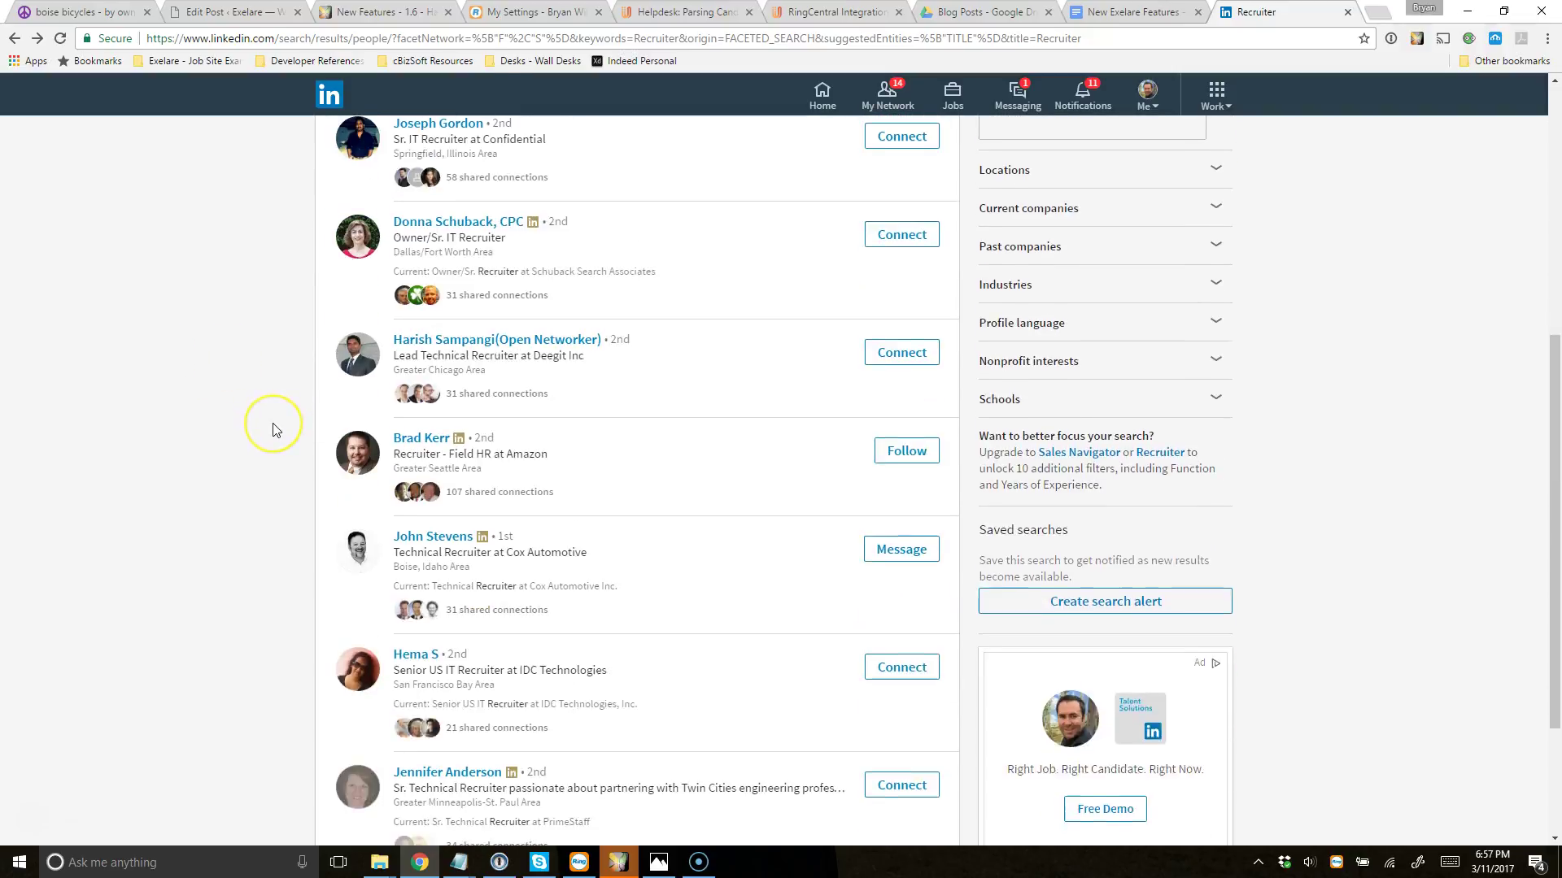
pyautogui.scroll(6, 272, 422)
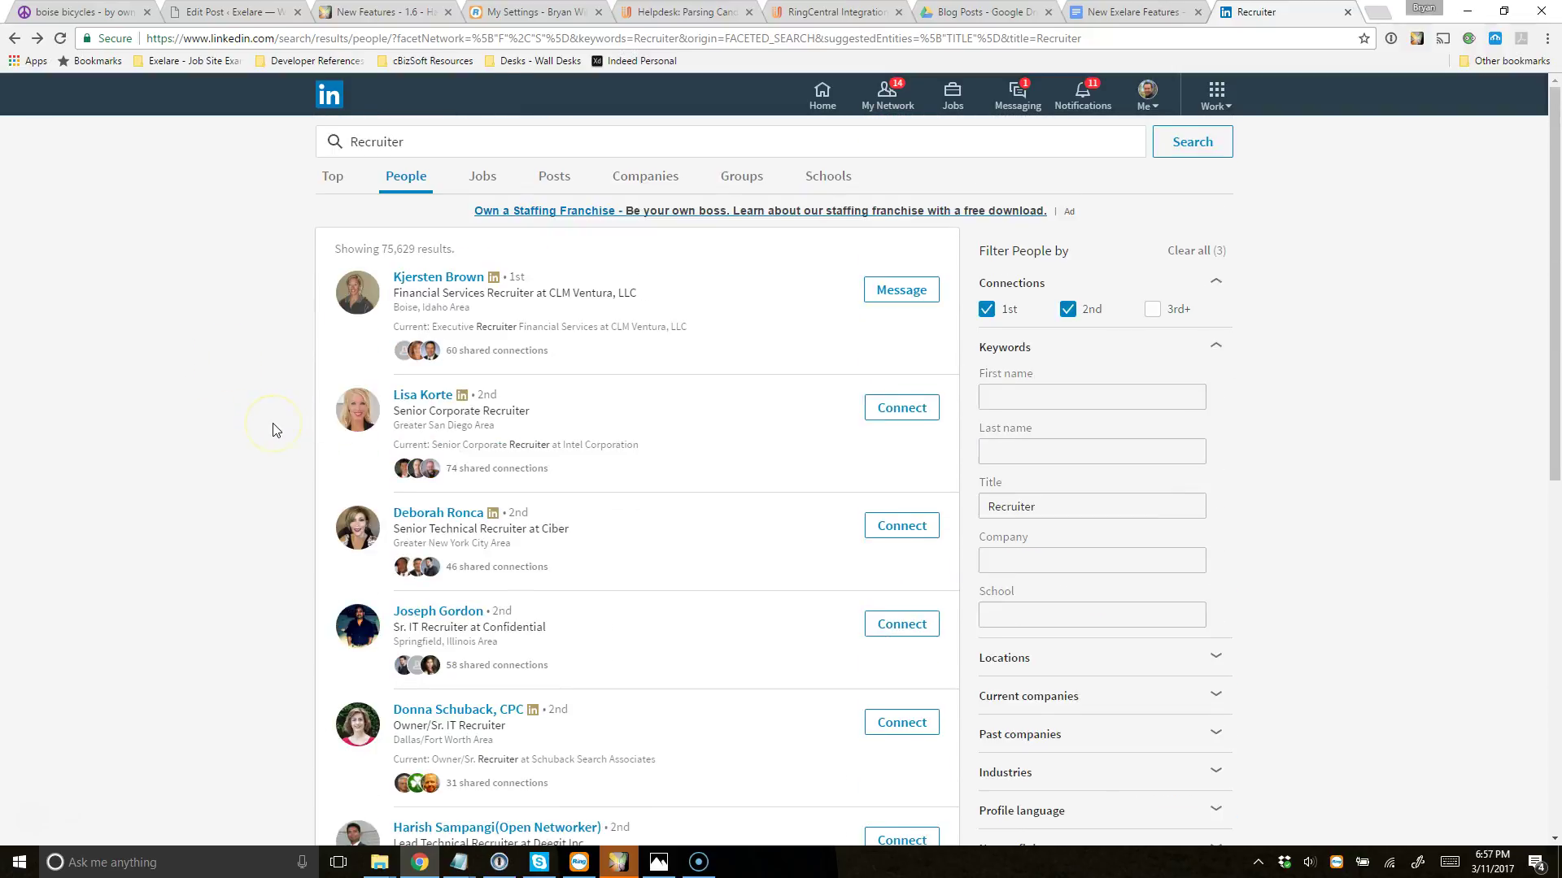
pyautogui.click(440, 400)
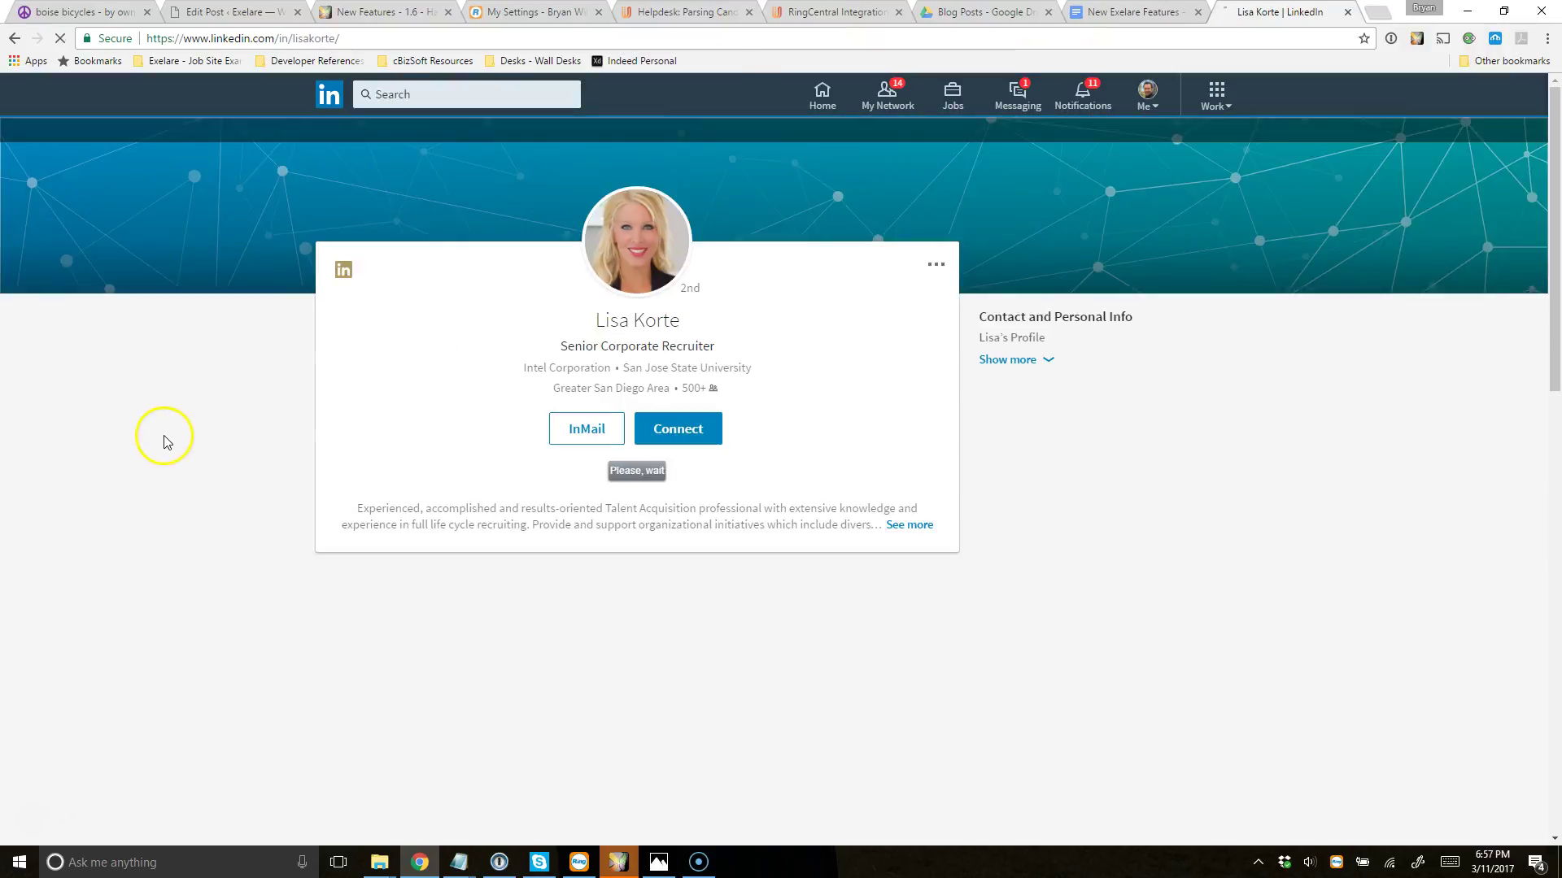
pyautogui.scroll(-20, 162, 439)
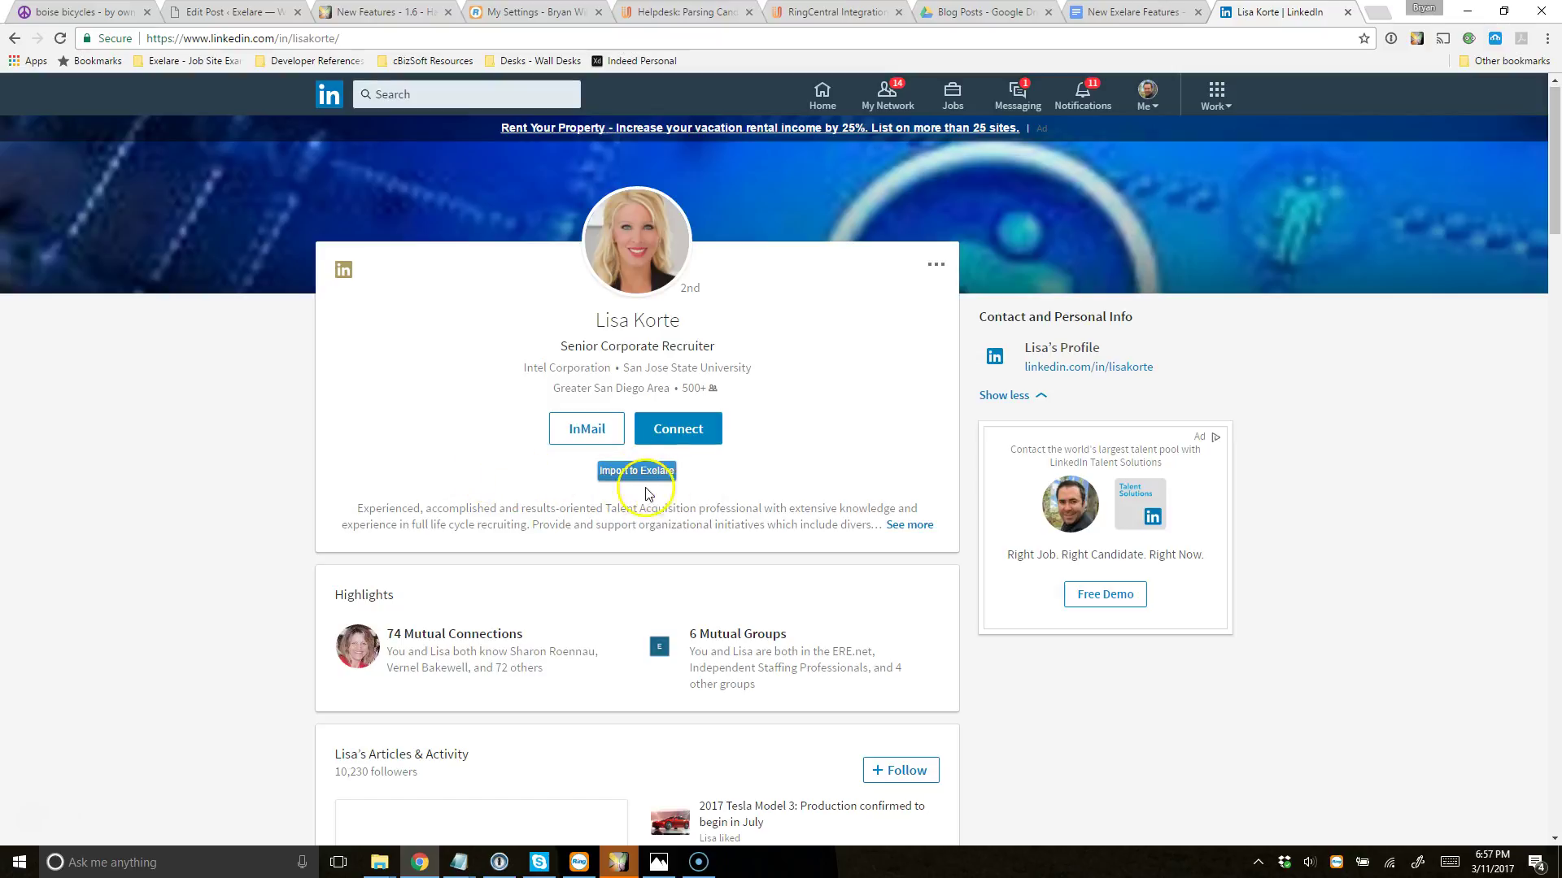
pyautogui.click(537, 491)
pyautogui.click(696, 506)
pyautogui.click(631, 472)
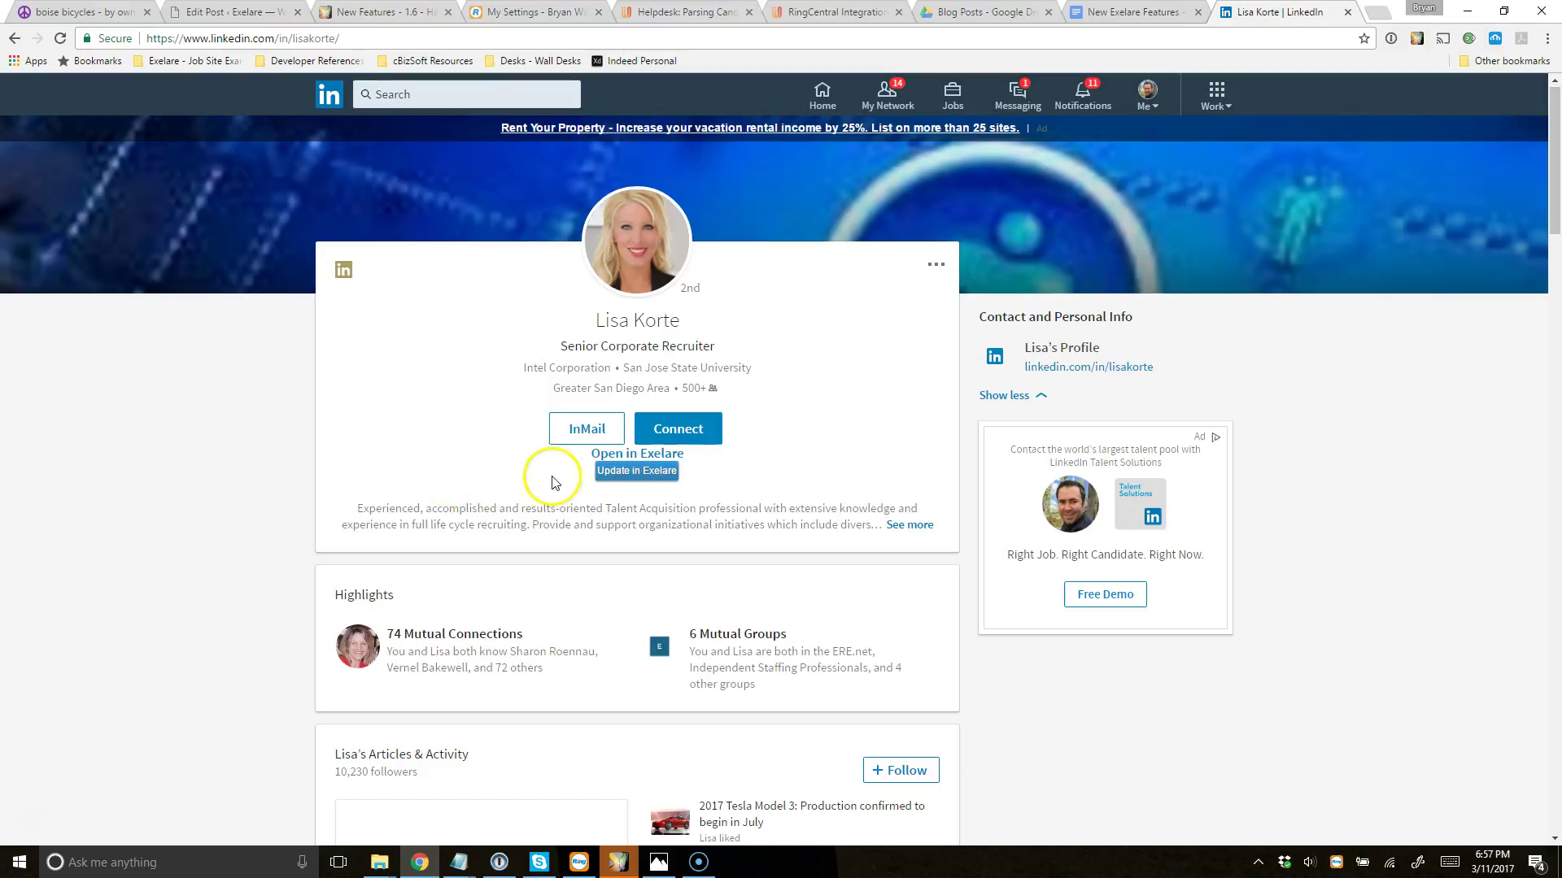
pyautogui.moveTo(633, 472)
# Open the new candidate record and verify source LinkedIn, company Intel Corporation and job title
pyautogui.click(653, 460)
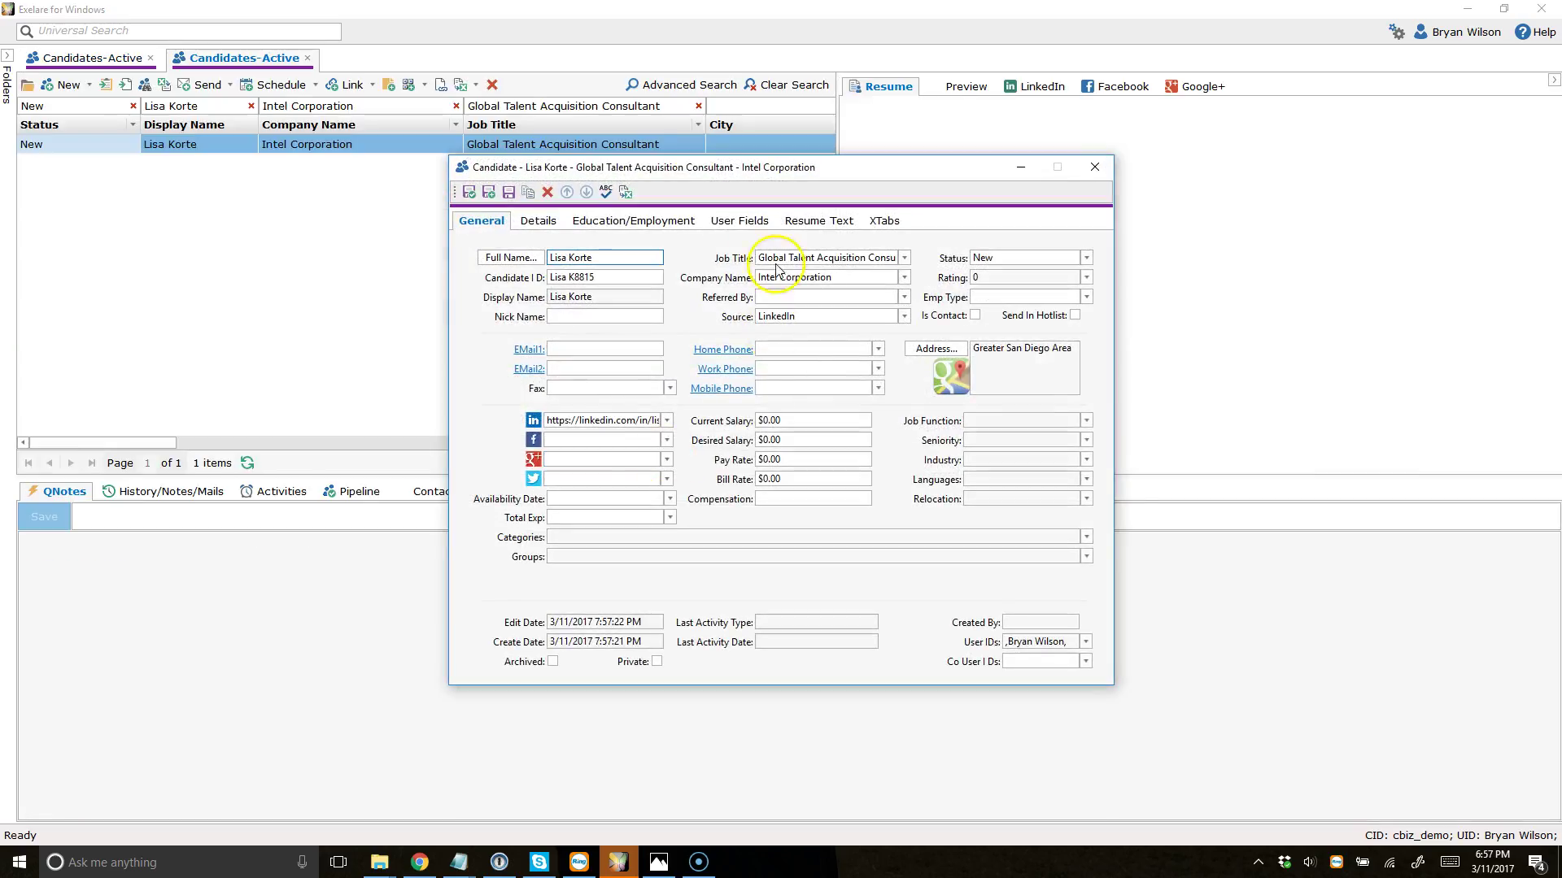
pyautogui.click(747, 328)
pyautogui.click(769, 316)
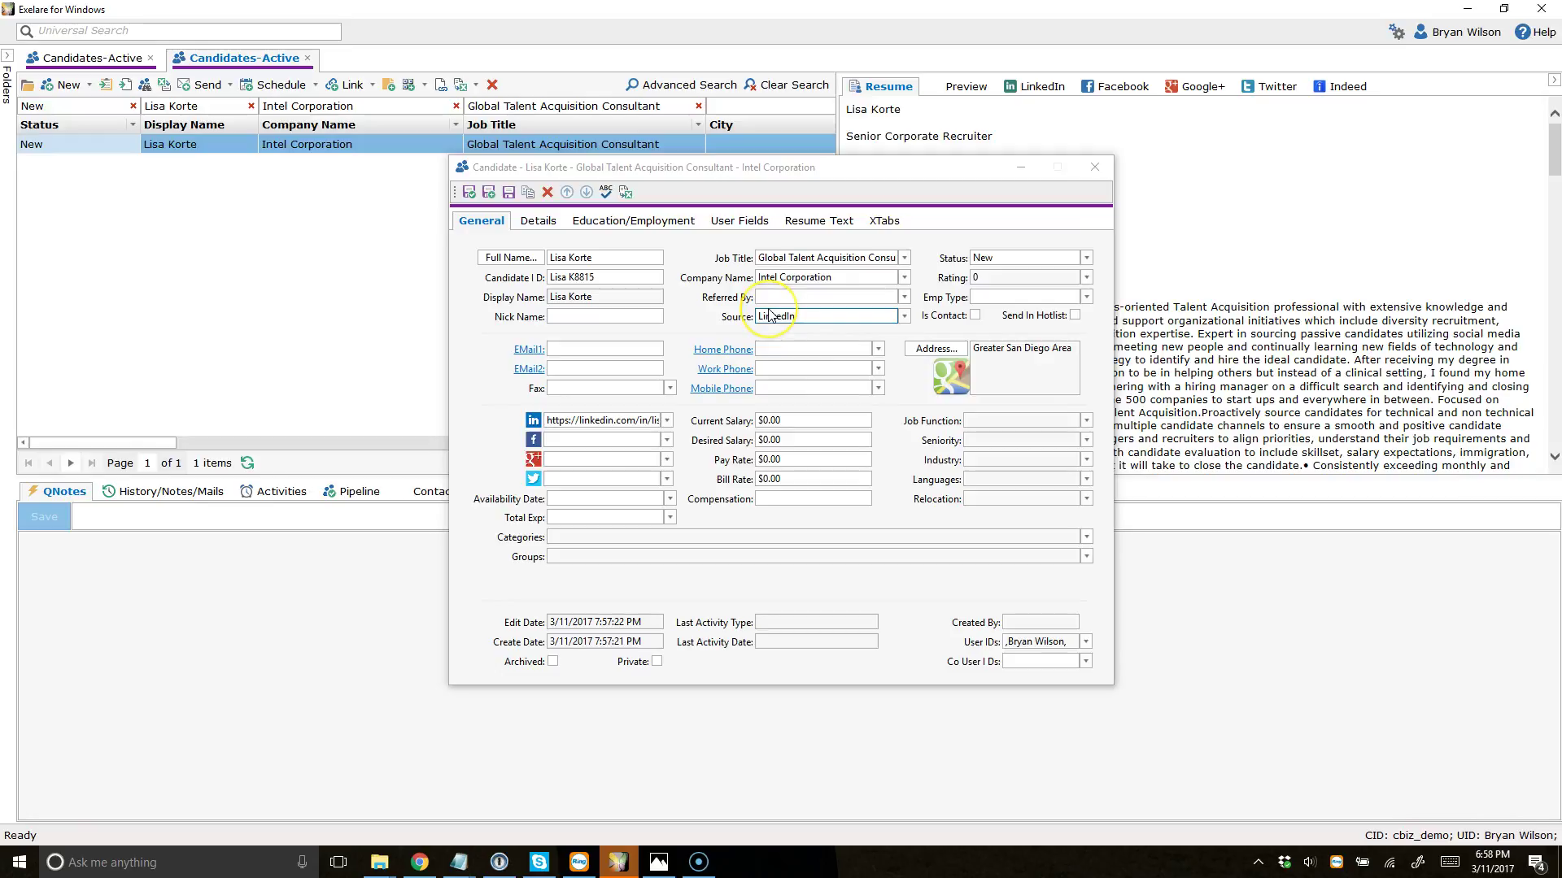
pyautogui.doubleClick(770, 315)
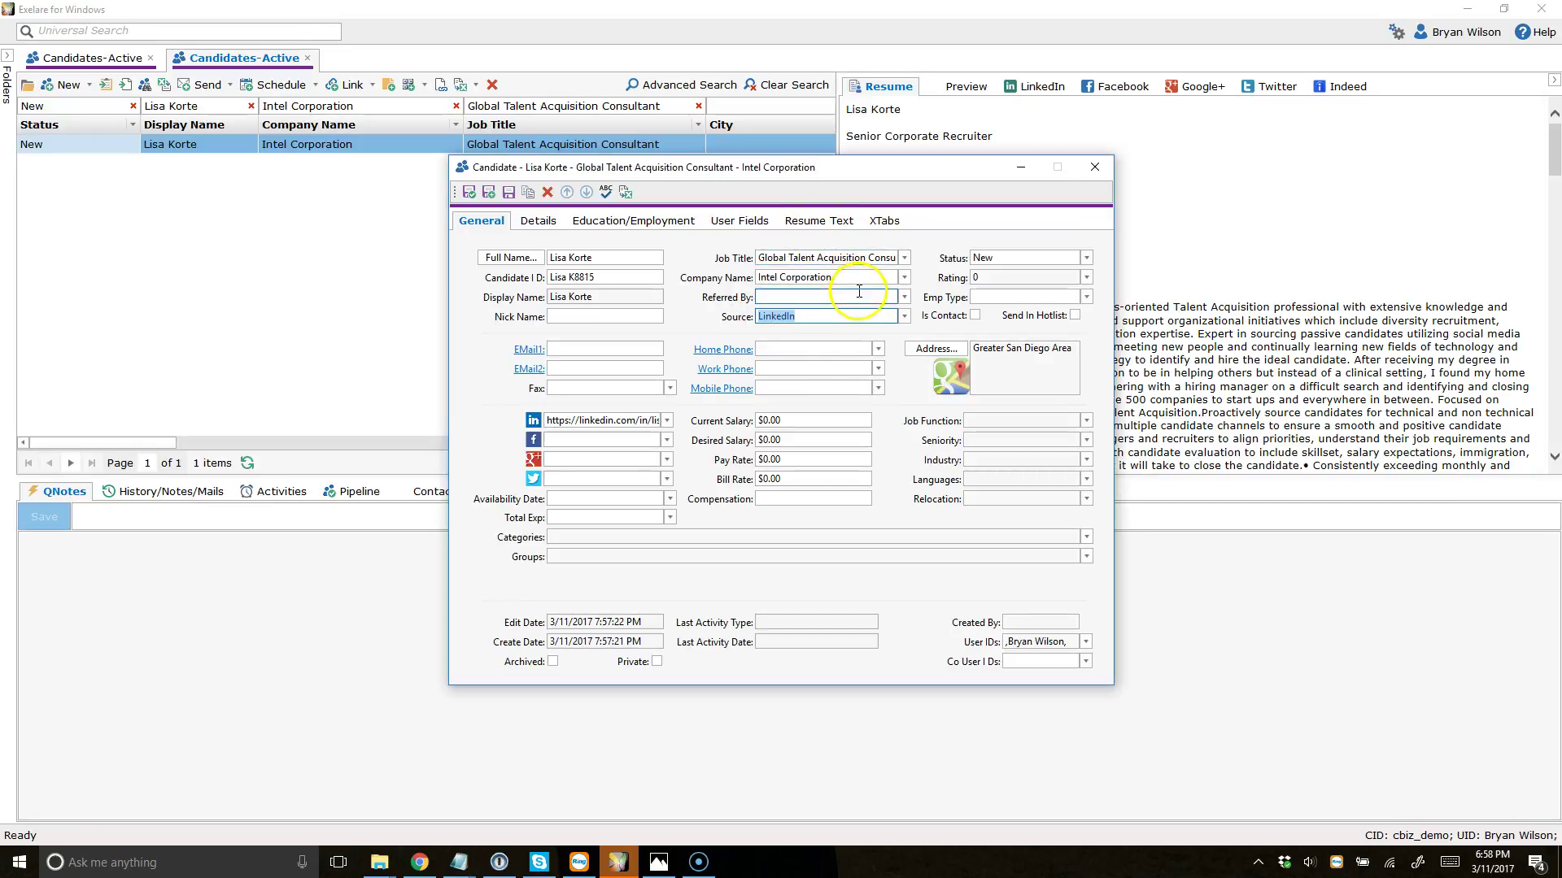
pyautogui.doubleClick(783, 276)
pyautogui.moveTo(869, 258); pyautogui.dragTo(748, 261)
# Review the imported primary skills and education/employment history, then save and close the record
pyautogui.click(538, 220)
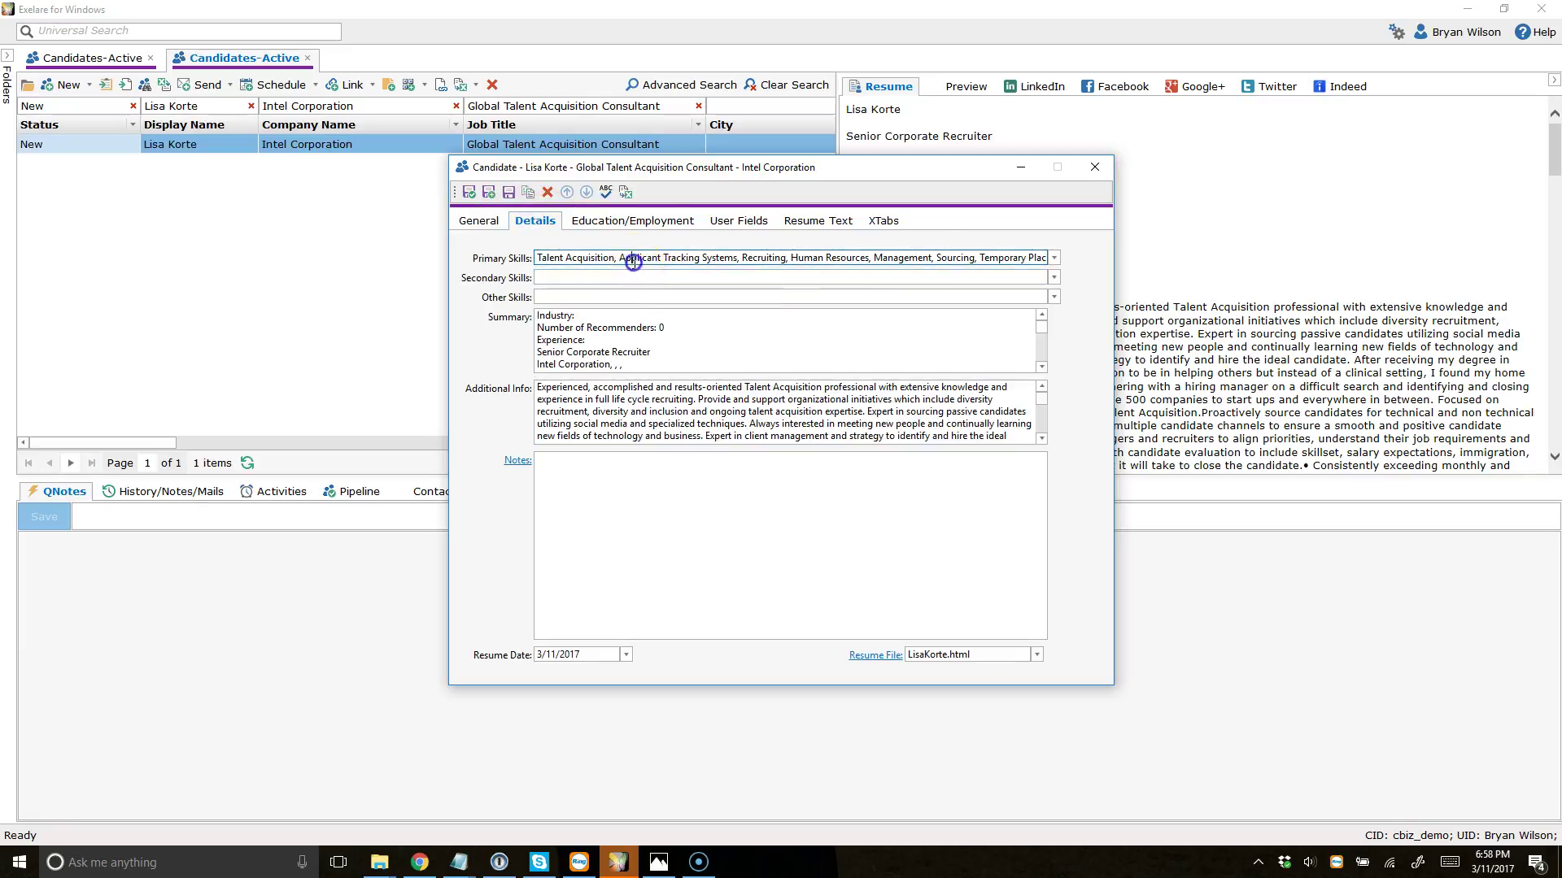
pyautogui.moveTo(630, 257); pyautogui.dragTo(697, 258)
pyautogui.click(647, 224)
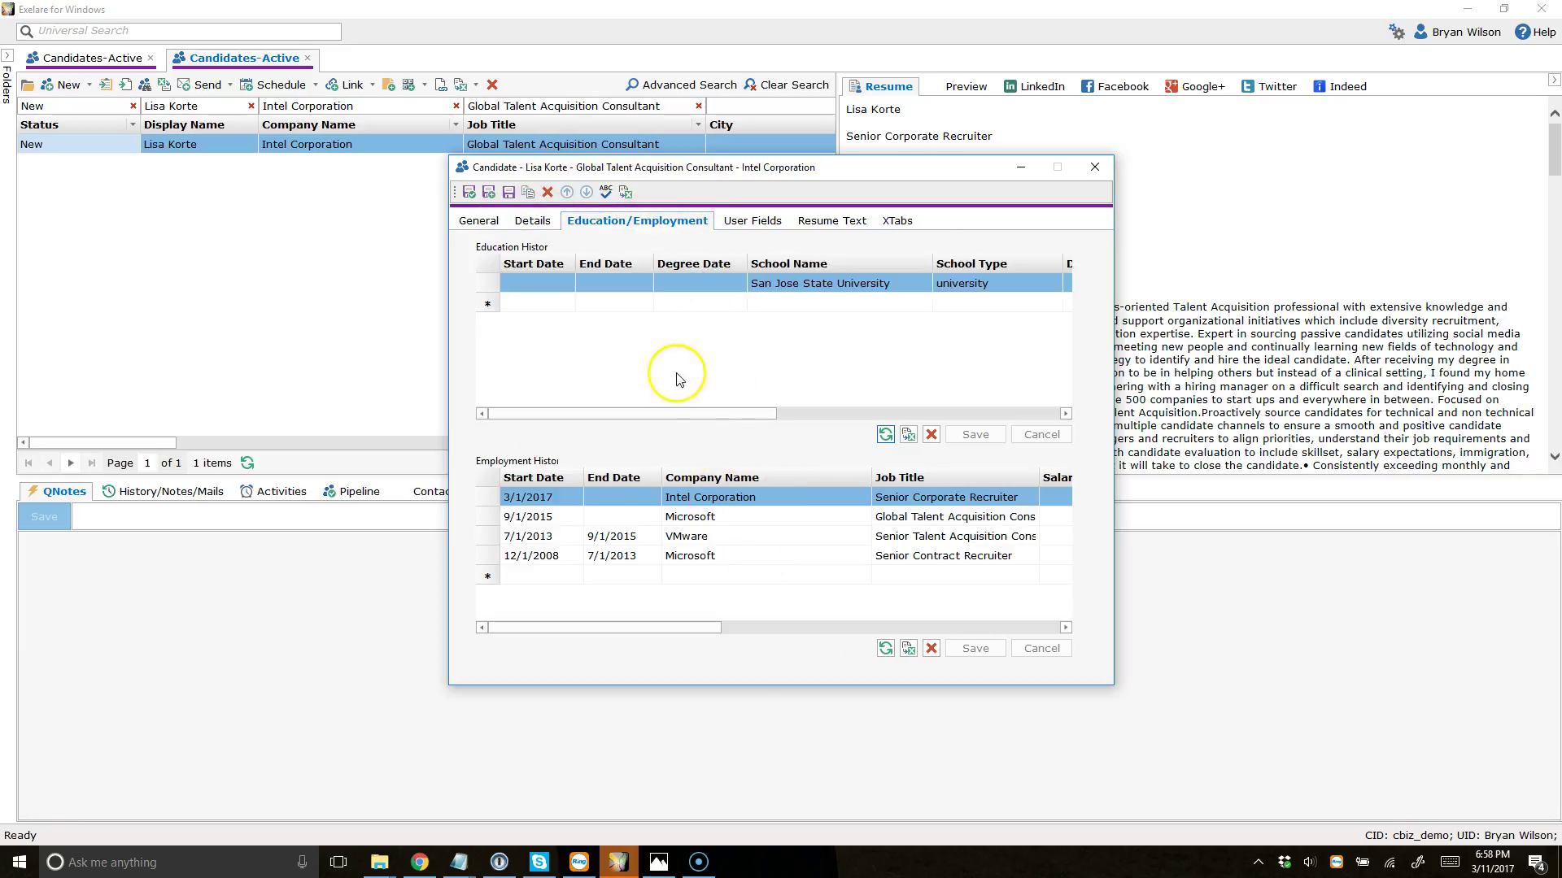
pyautogui.click(488, 227)
pyautogui.click(469, 192)
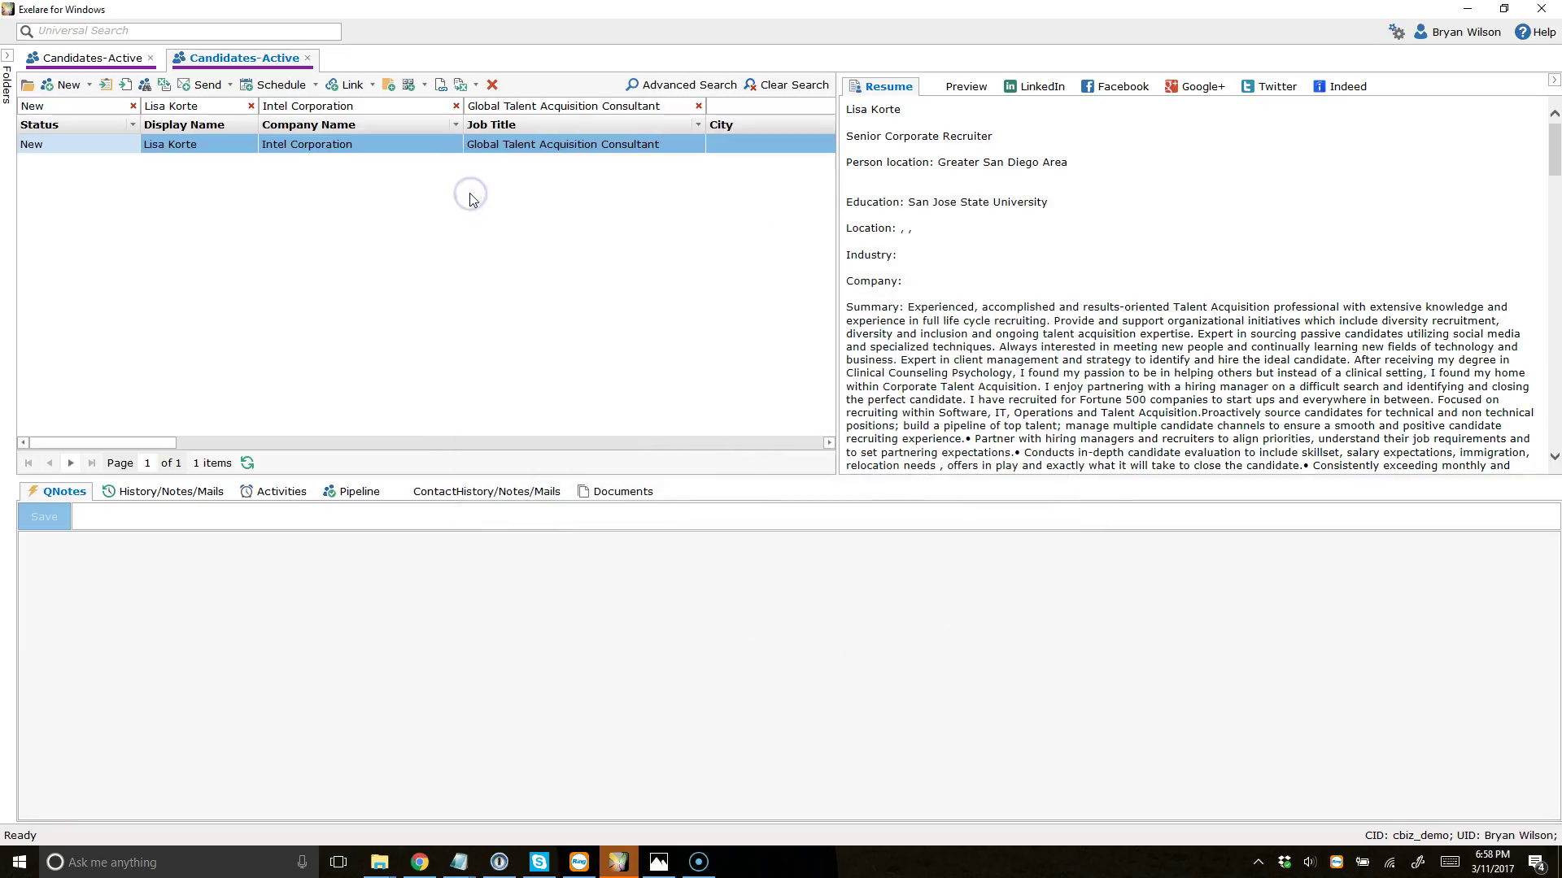
# Back in the Recruiter search results, open the CLM Ventura recruiter's profile and choose Advanced Update in Exelare
pyautogui.click(419, 860)
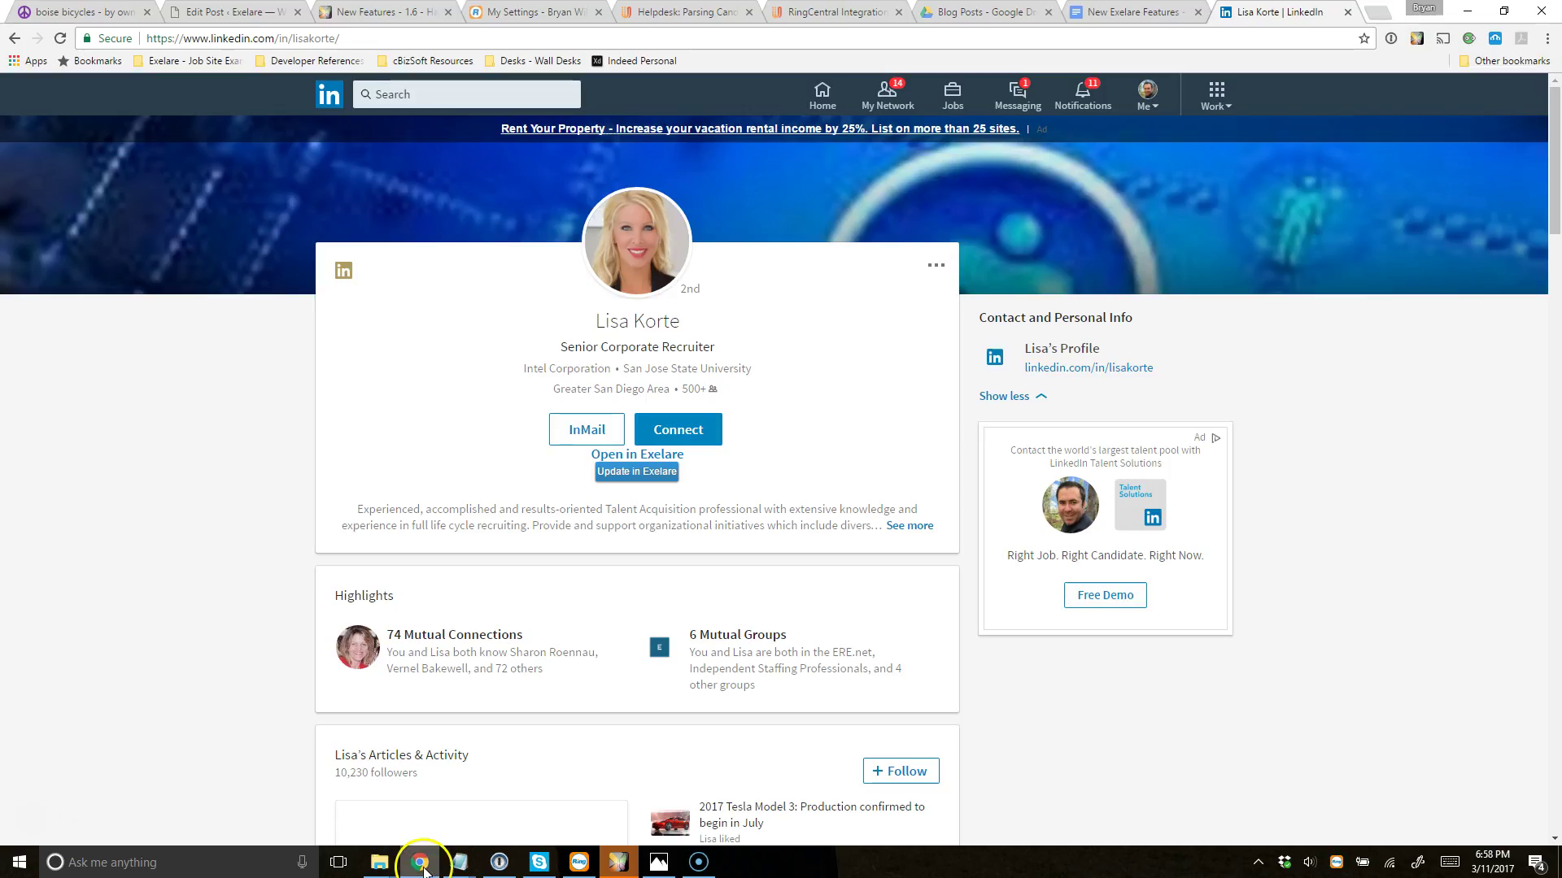
pyautogui.click(14, 38)
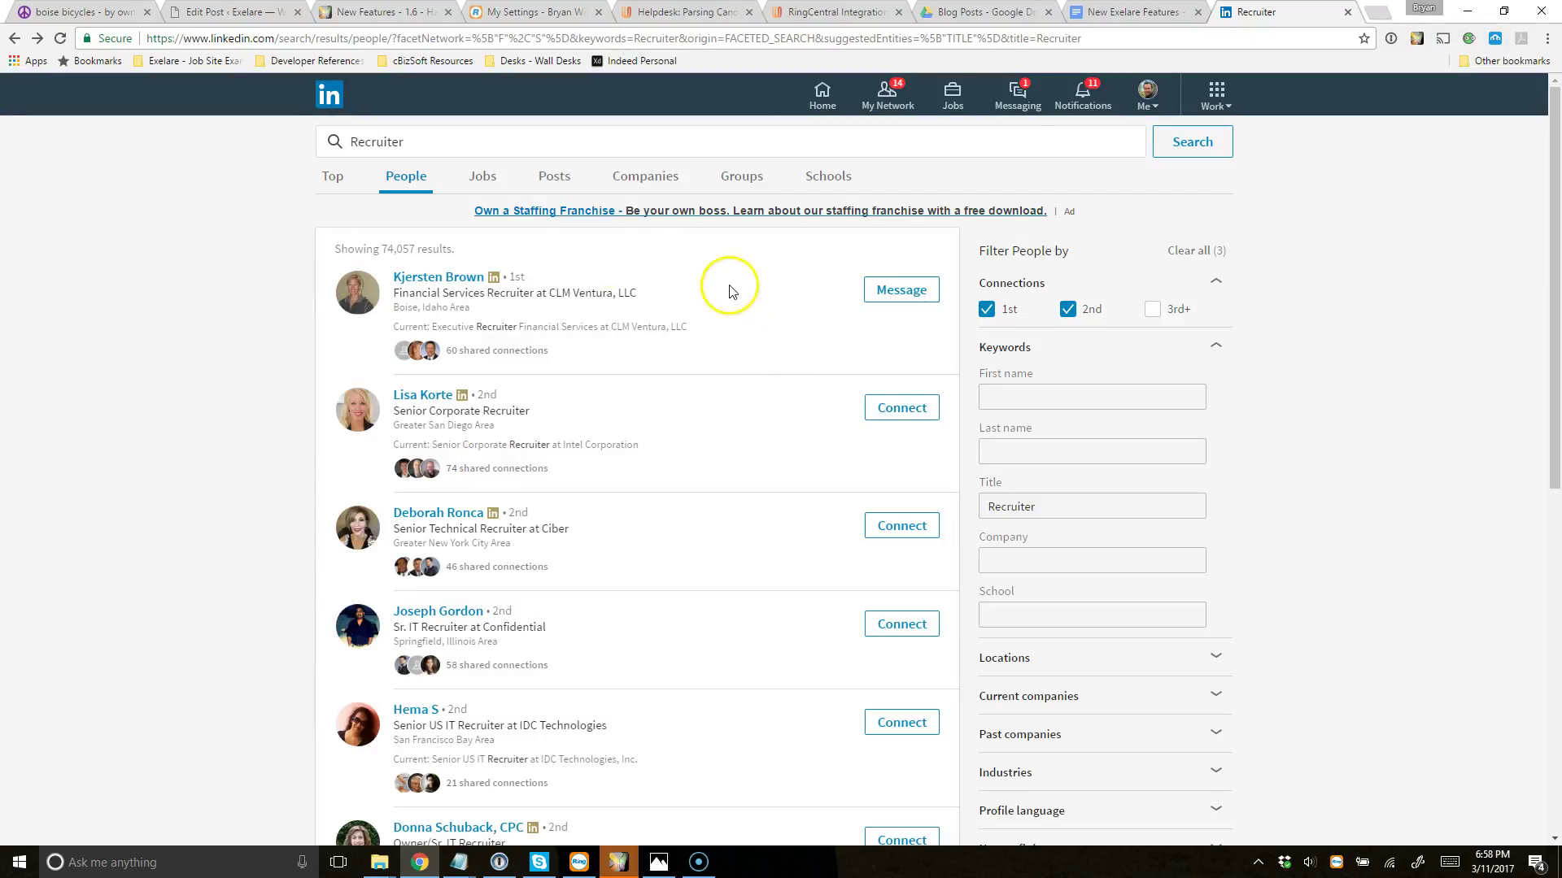
pyautogui.click(442, 278)
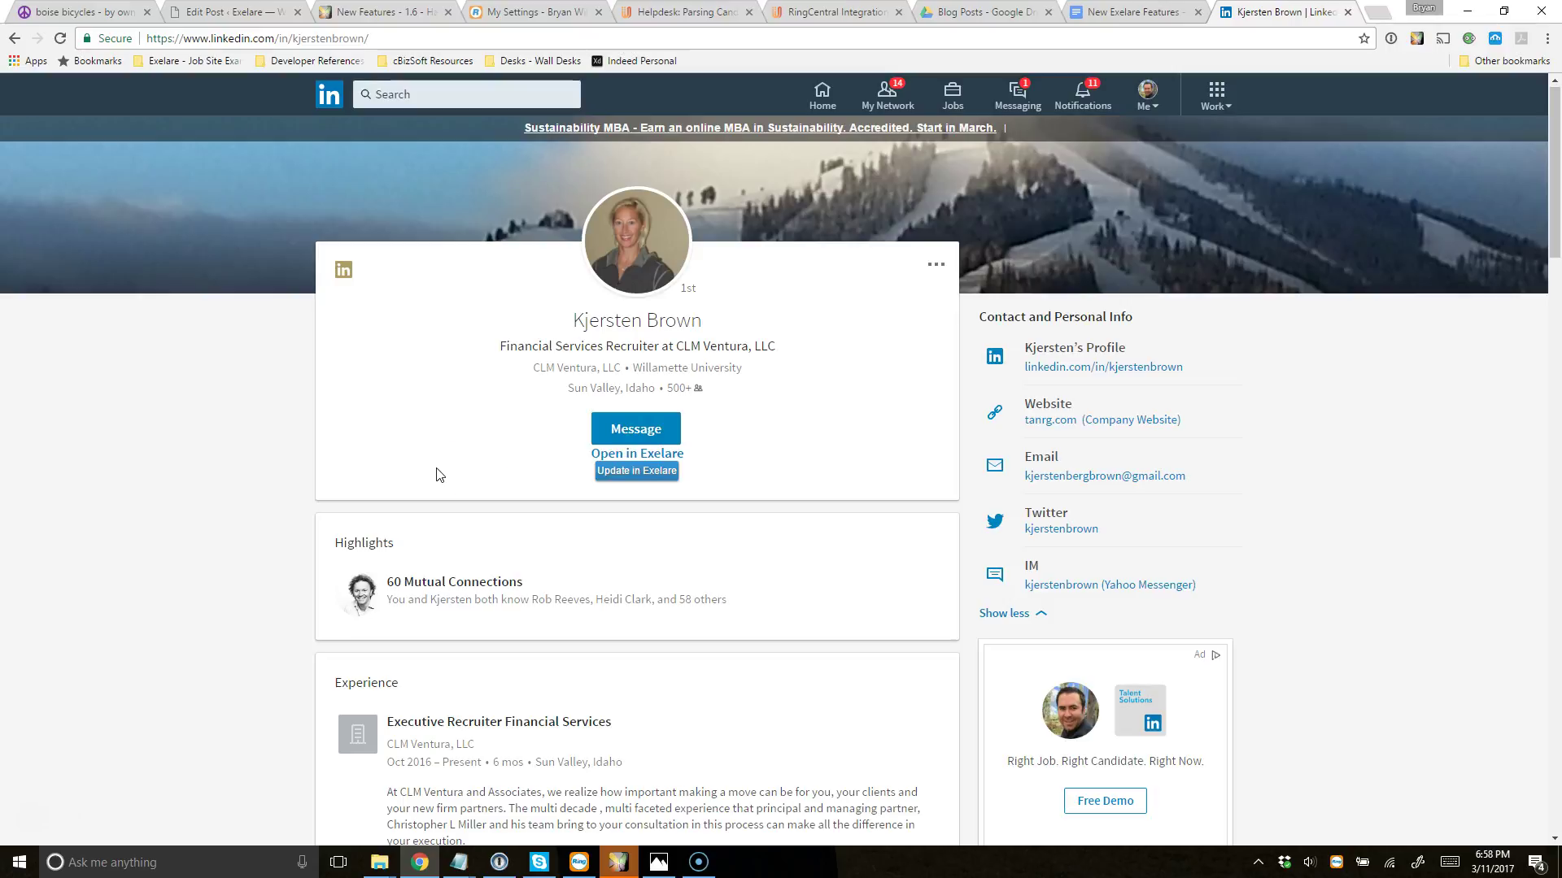
pyautogui.click(631, 458)
pyautogui.moveTo(641, 479)
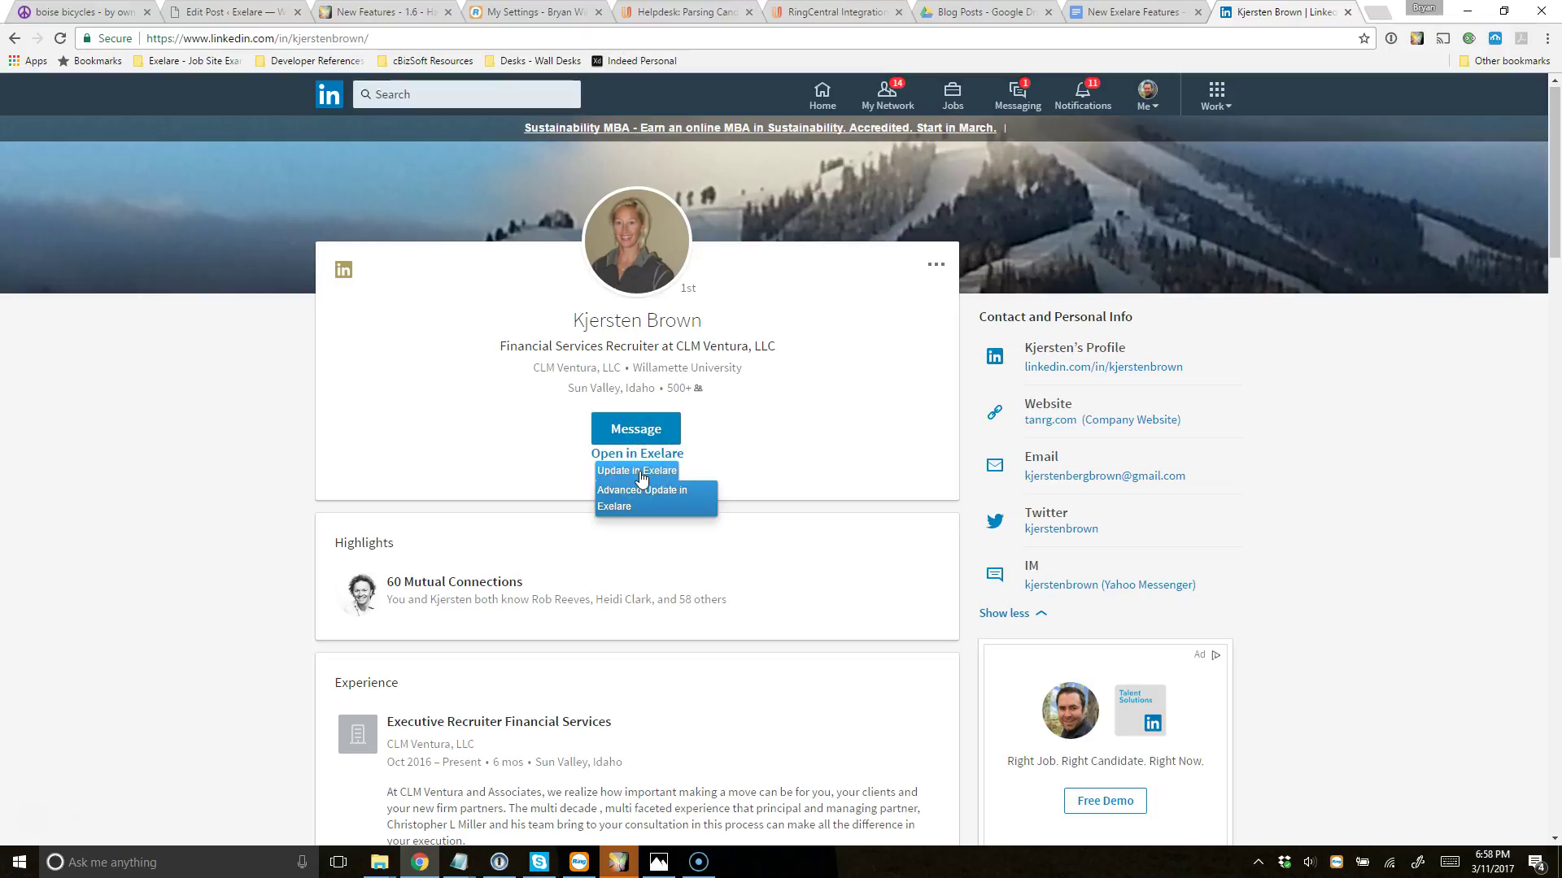
pyautogui.click(548, 485)
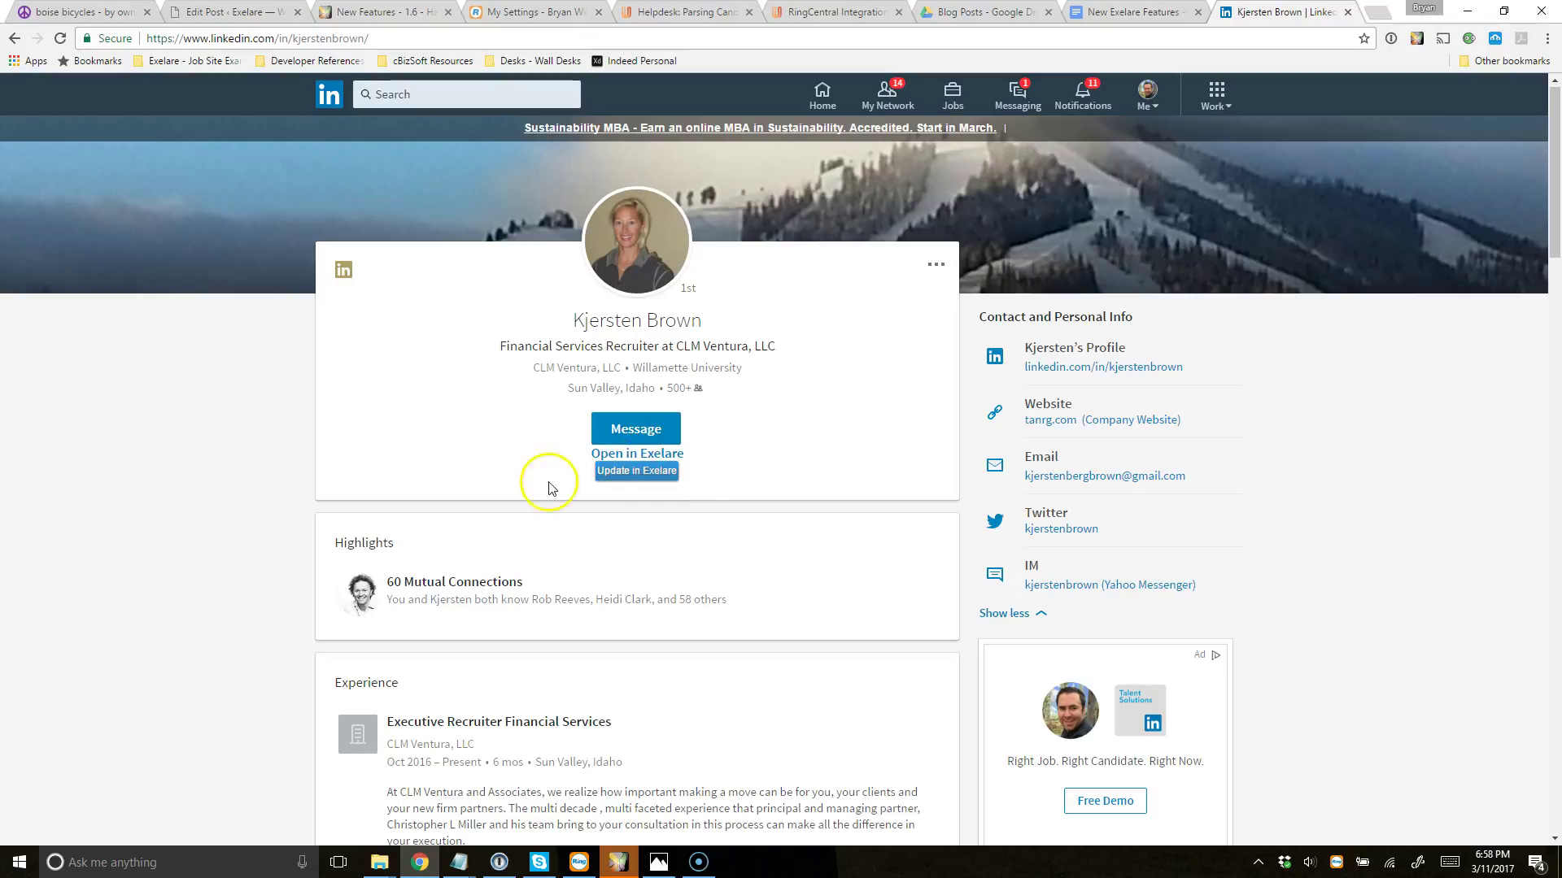
# Maximize the Importing Profile window, widen the Field Name/Value grid, and inspect the parsed company, e-mail and job title
pyautogui.click(645, 499)
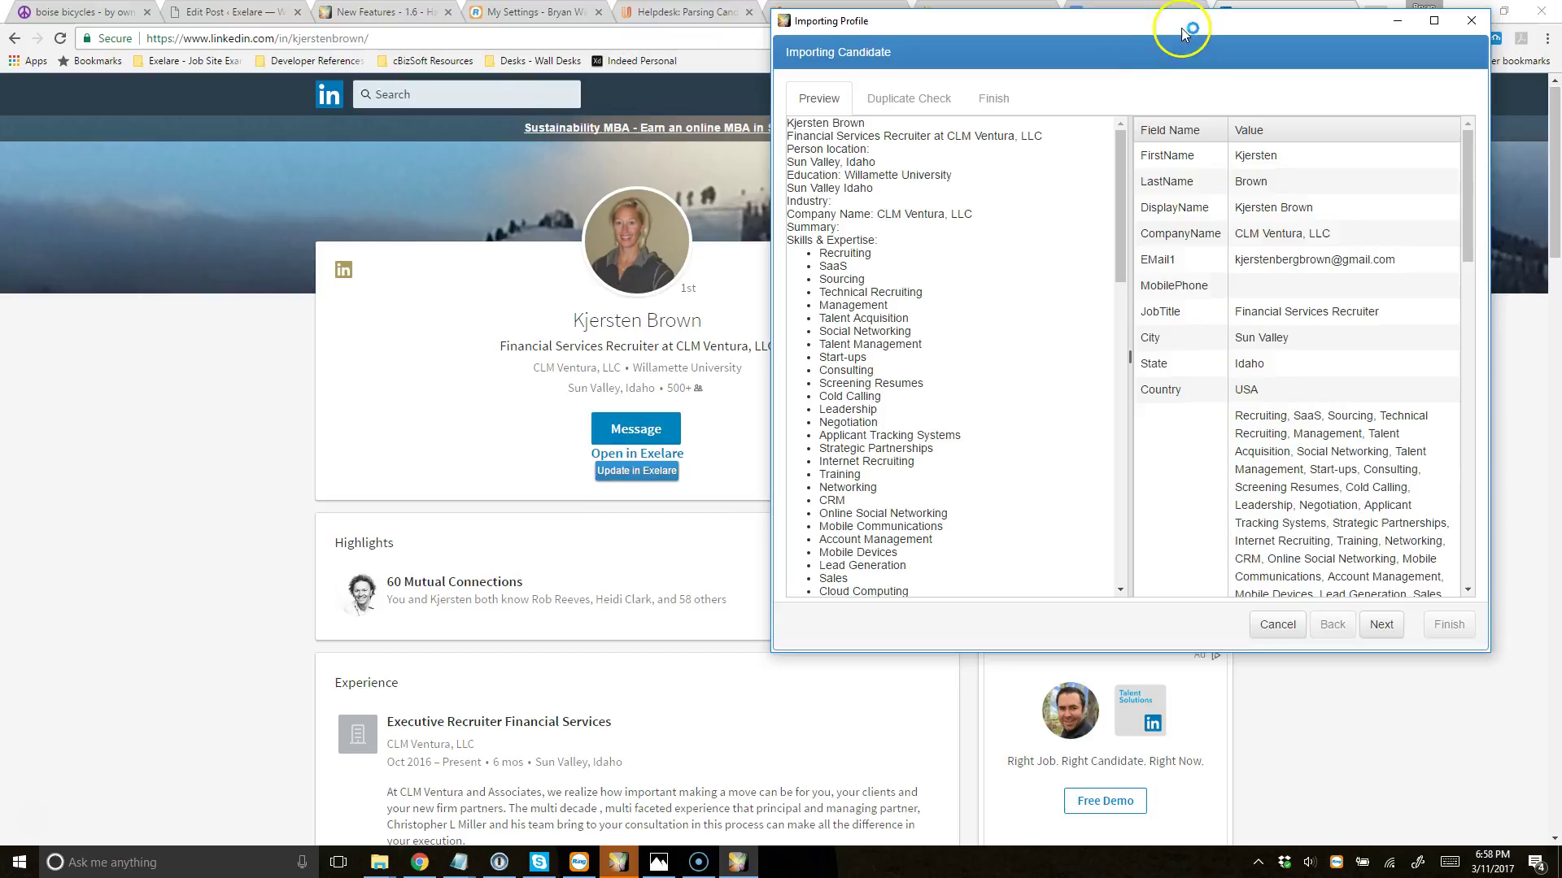
pyautogui.moveTo(1181, 29); pyautogui.dragTo(771, 112)
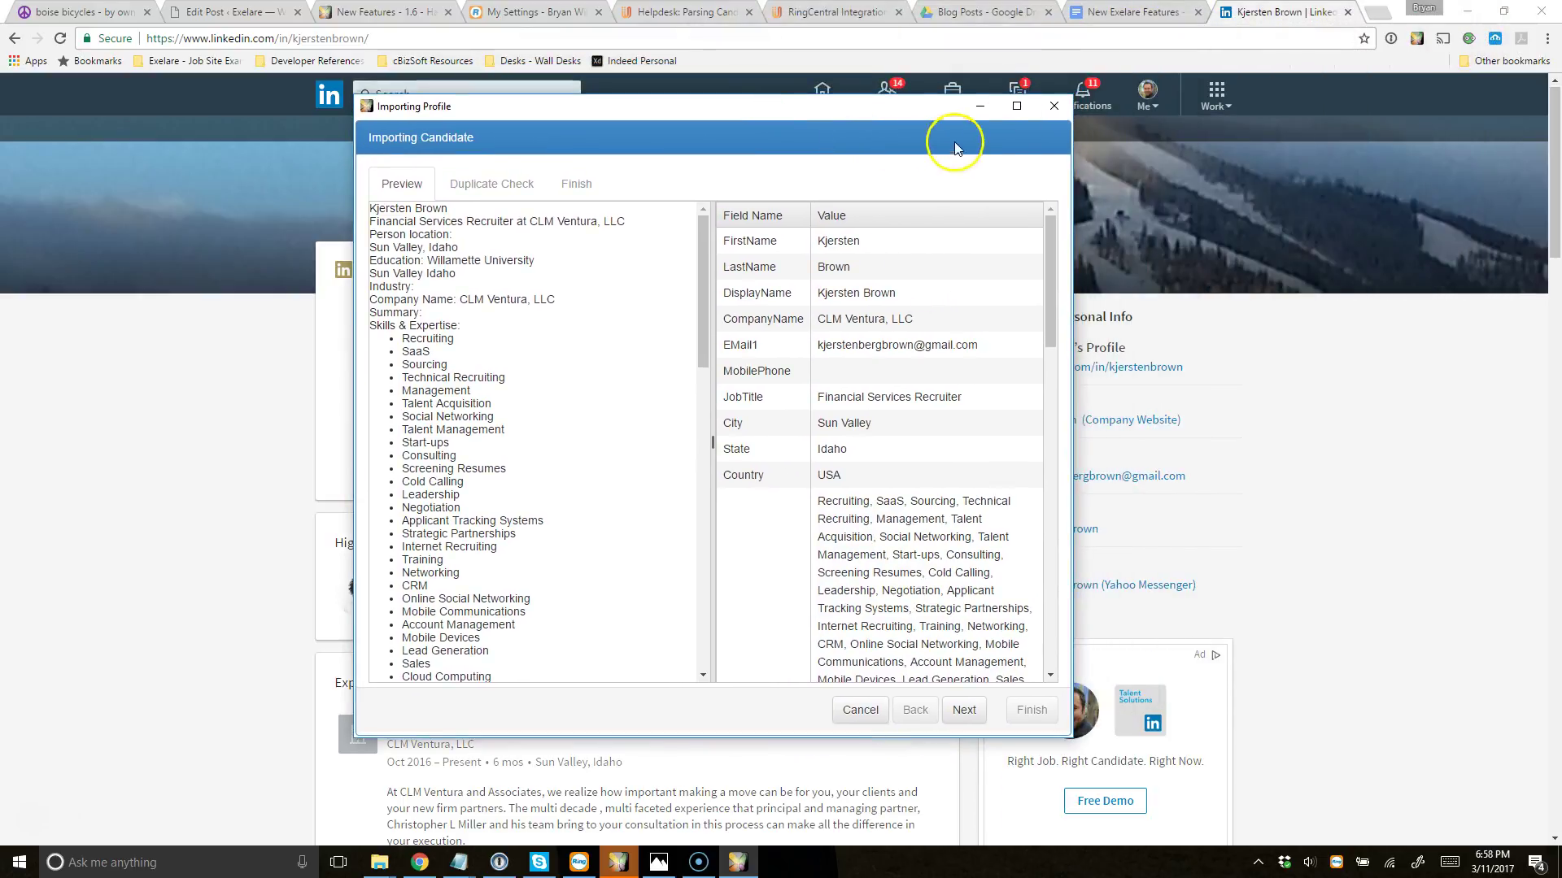
pyautogui.click(1018, 107)
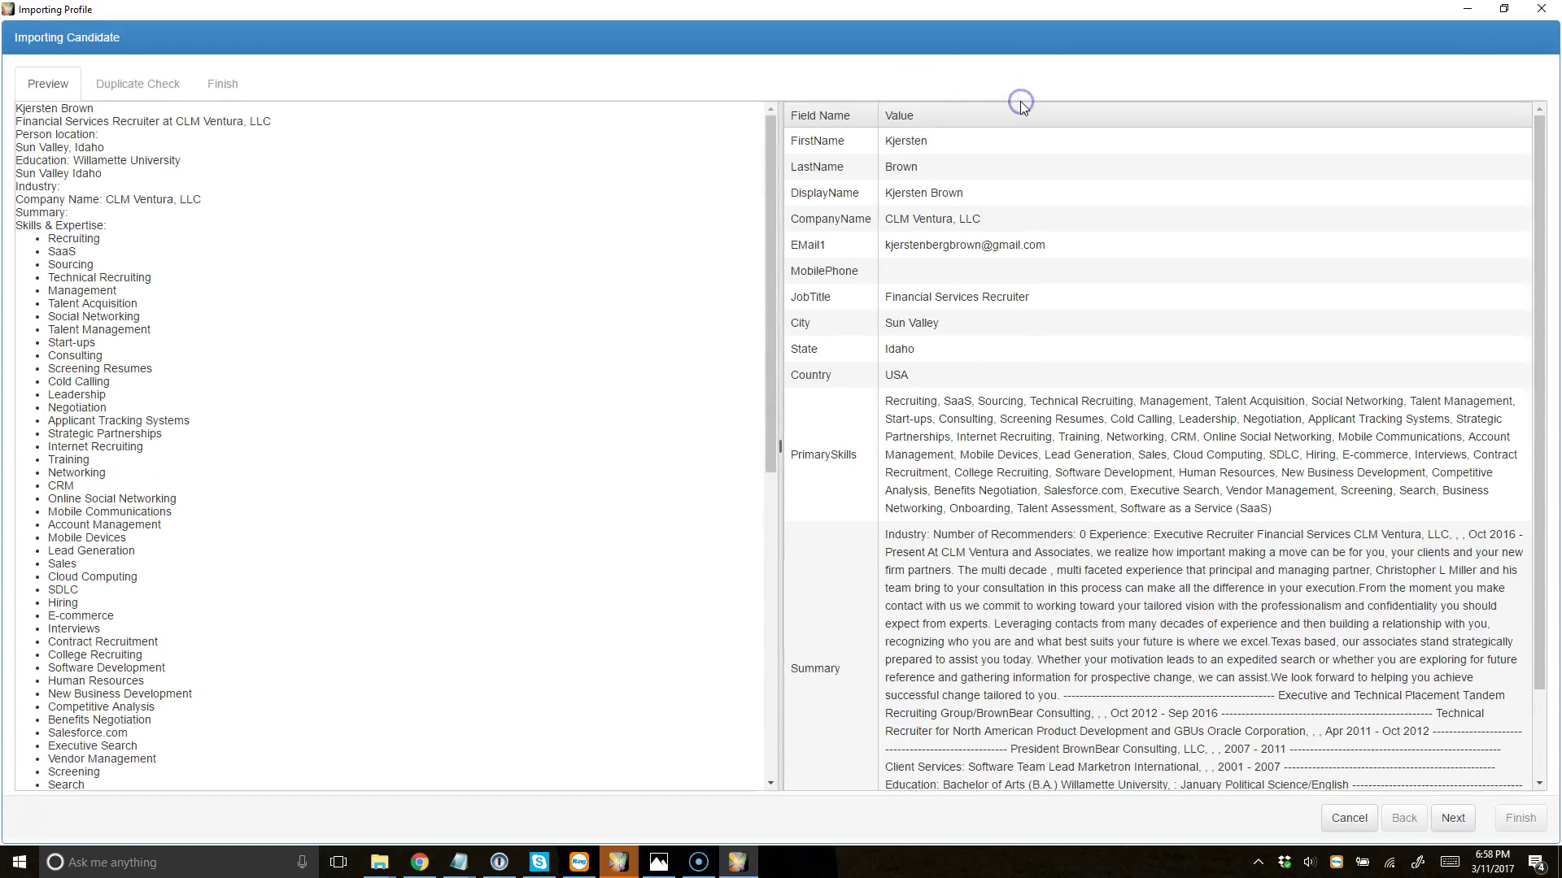
pyautogui.moveTo(779, 232); pyautogui.dragTo(663, 234)
pyautogui.scroll(-15, 209, 411)
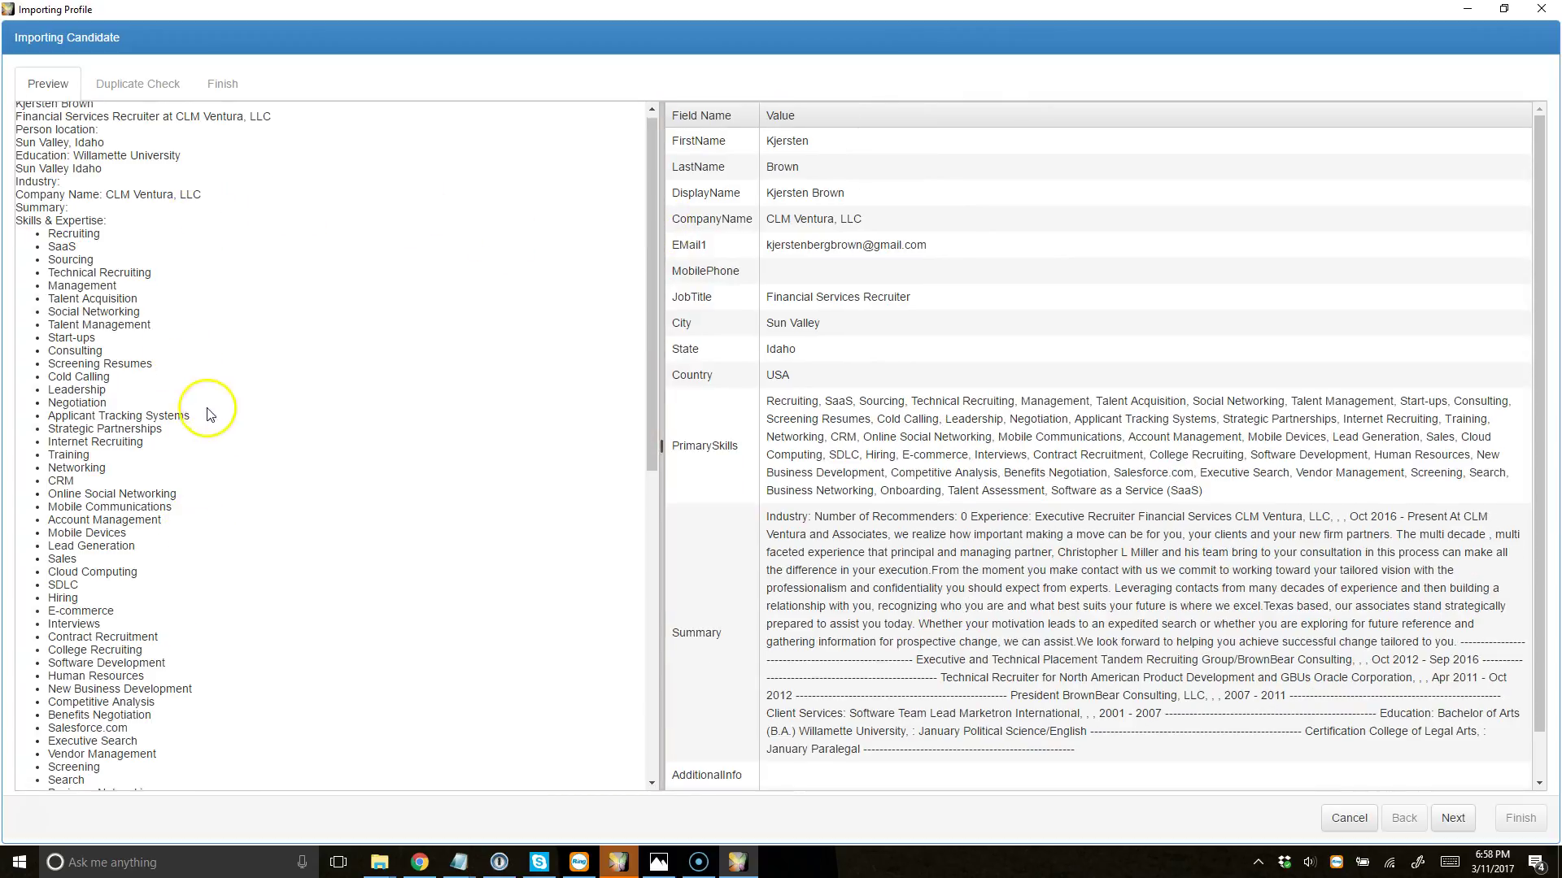
pyautogui.scroll(15, 213, 404)
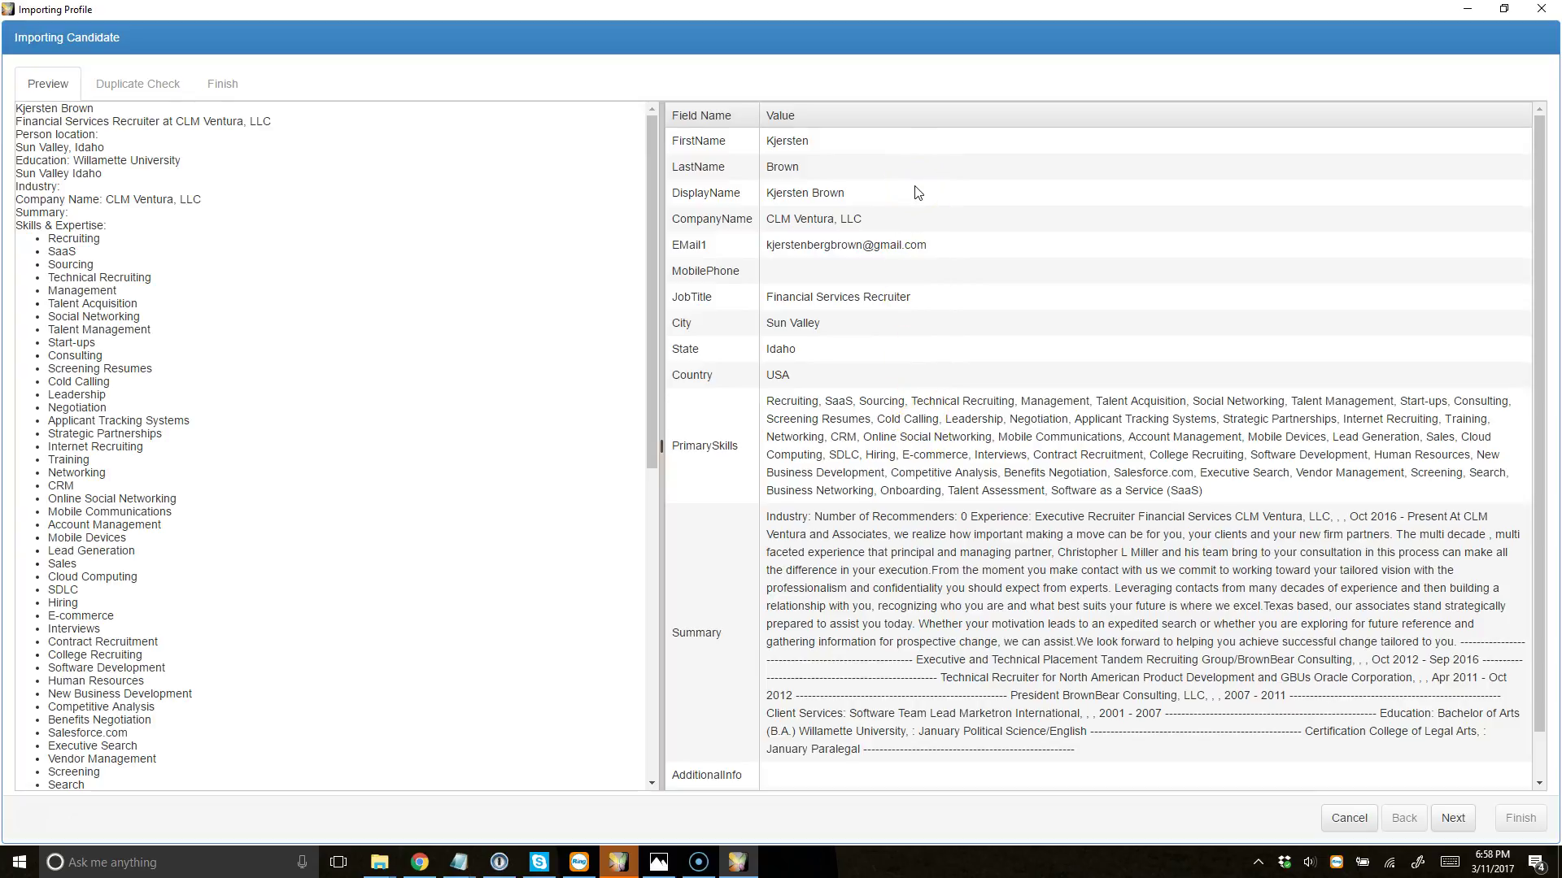
pyautogui.click(850, 218)
pyautogui.click(917, 245)
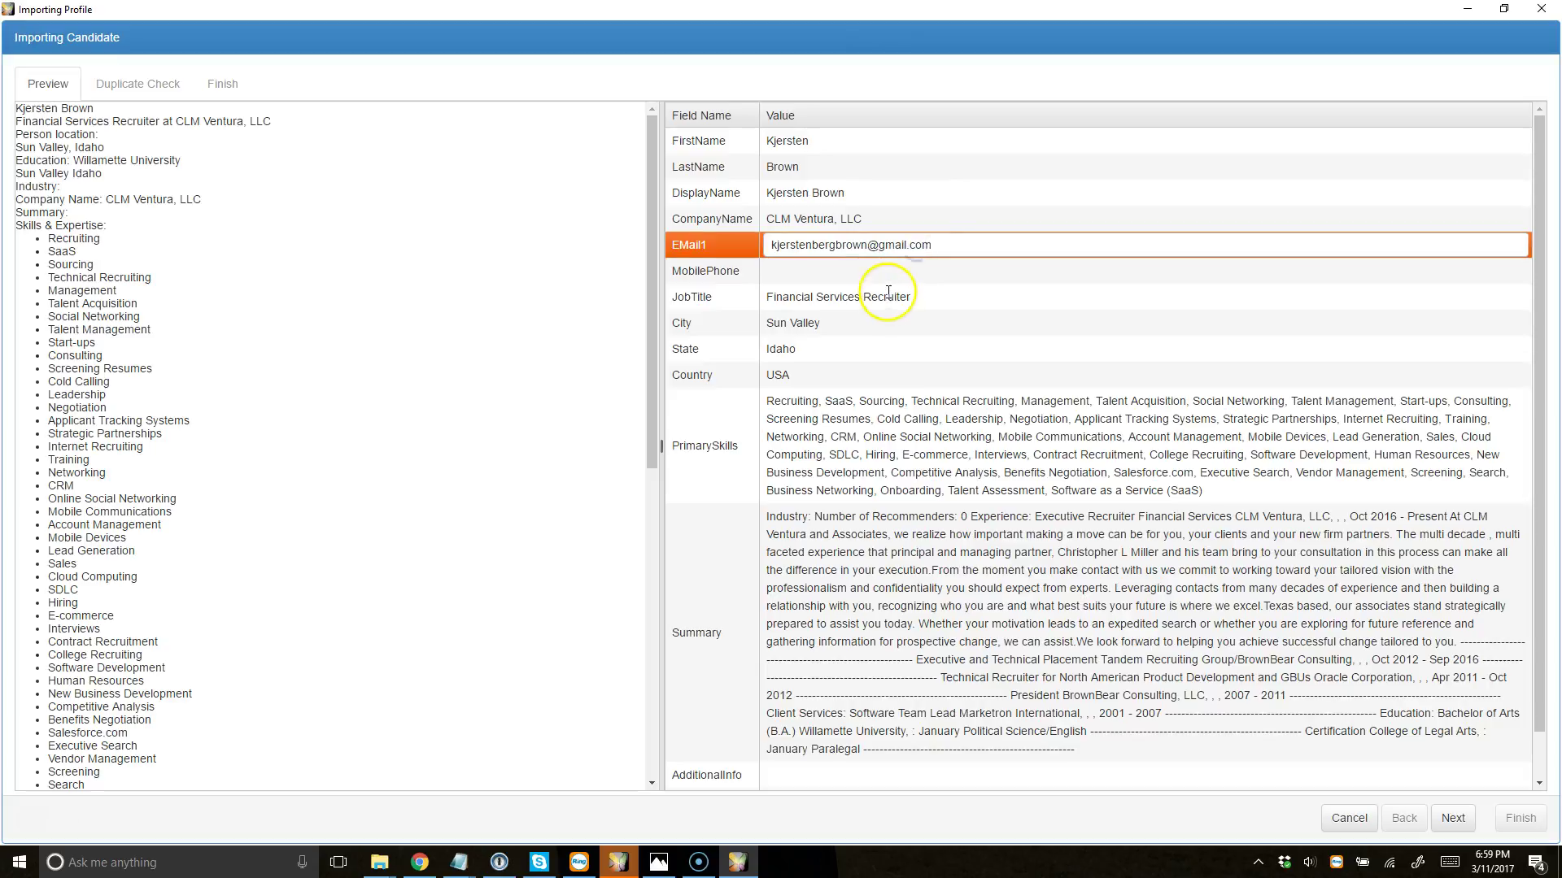
pyautogui.click(896, 296)
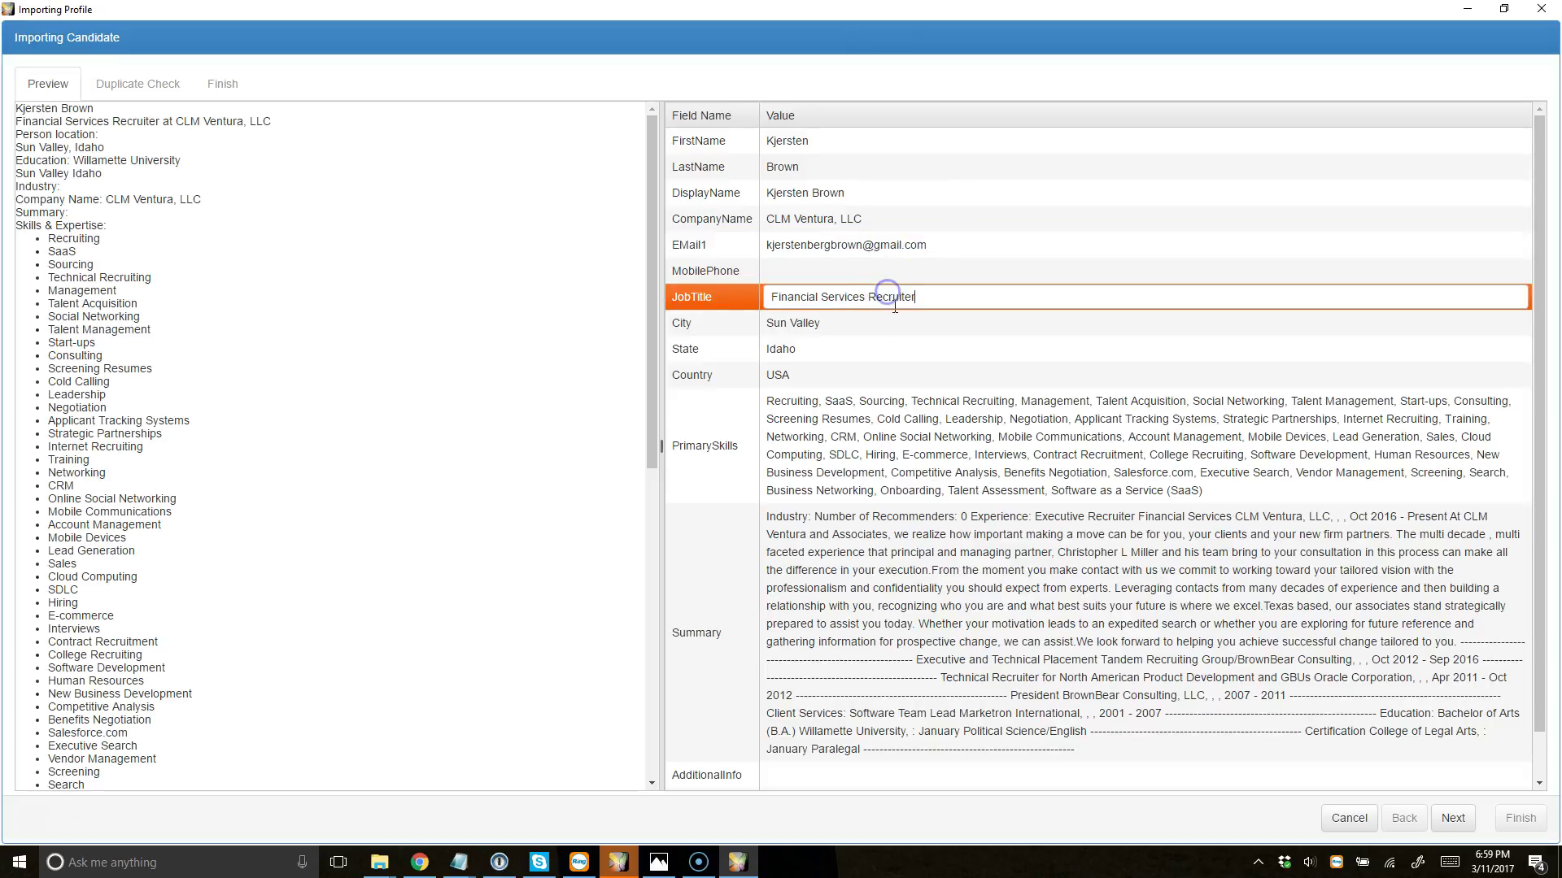
# On Duplicate Check, compare importing and existing CompanyName and JobTitle, keep Merge, and continue
pyautogui.click(1452, 818)
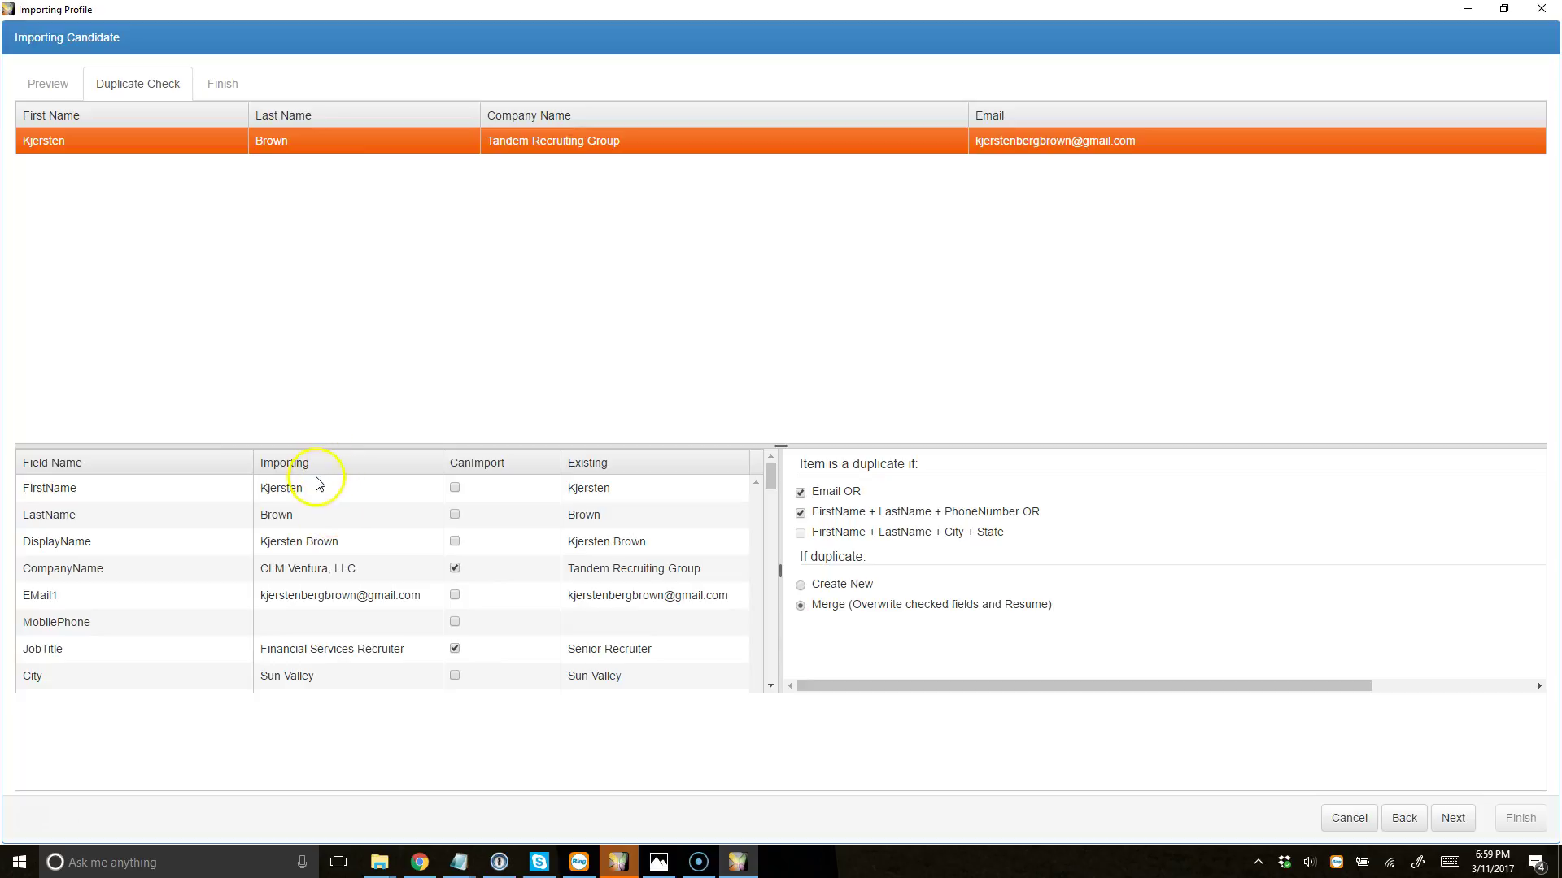
pyautogui.click(335, 566)
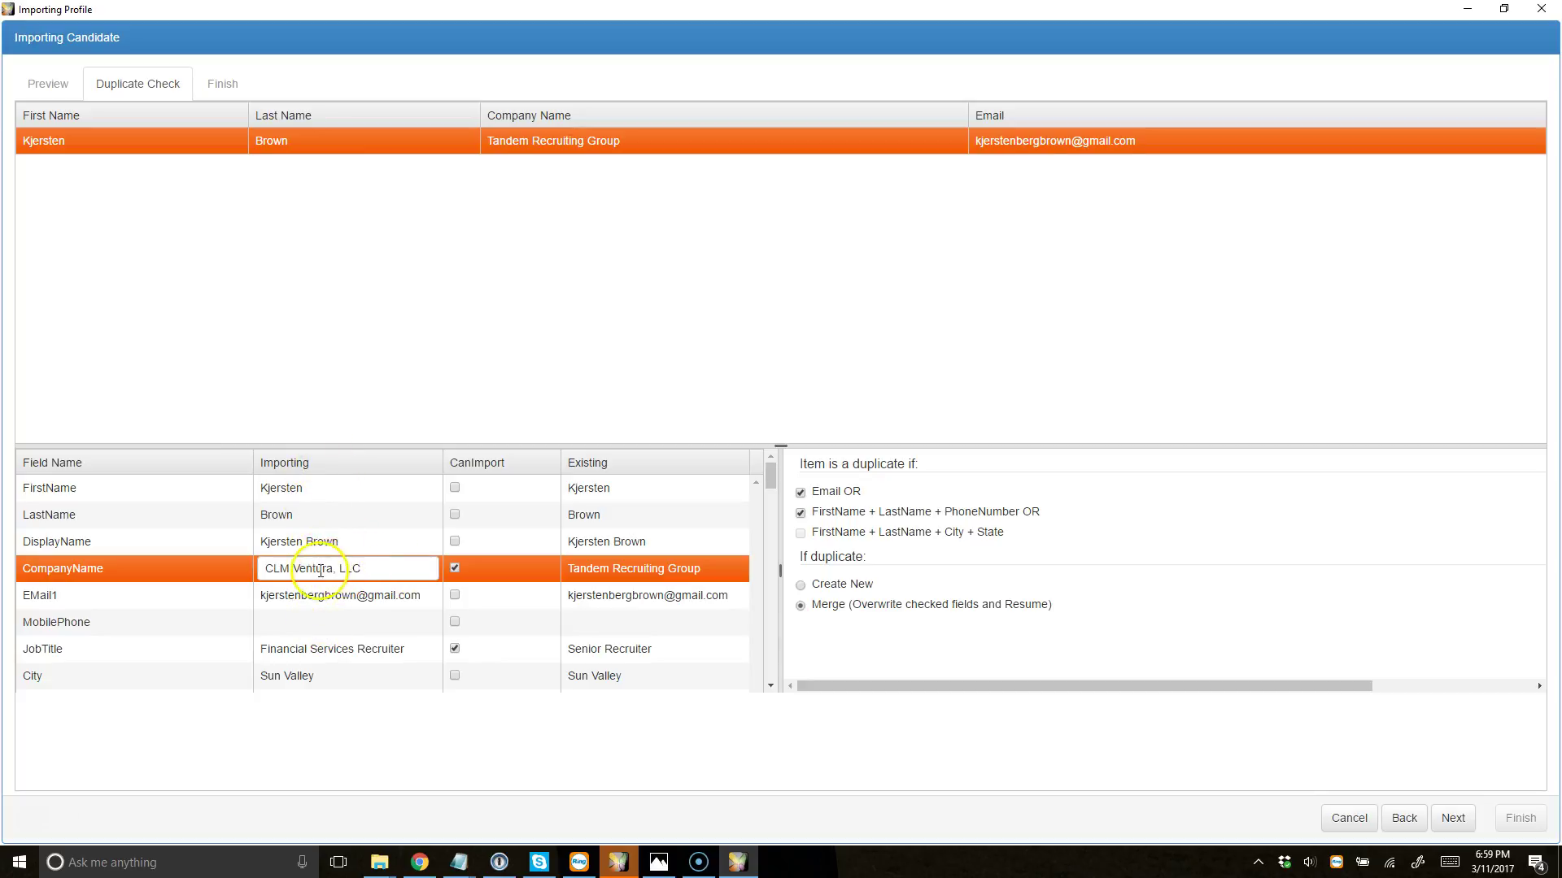
pyautogui.click(617, 568)
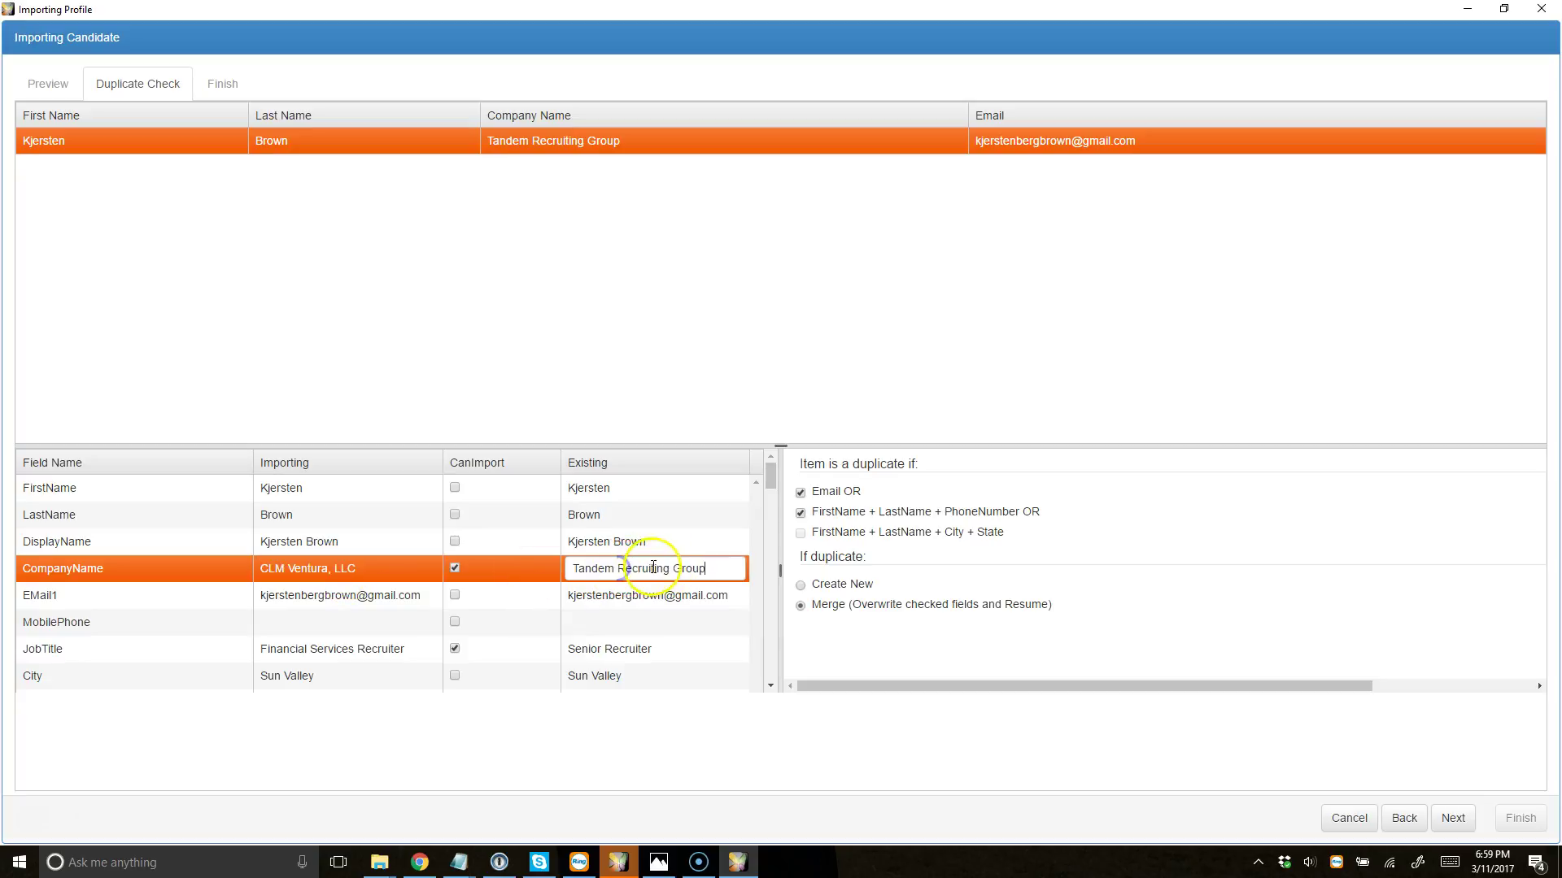
pyautogui.scroll(-1, 588, 567)
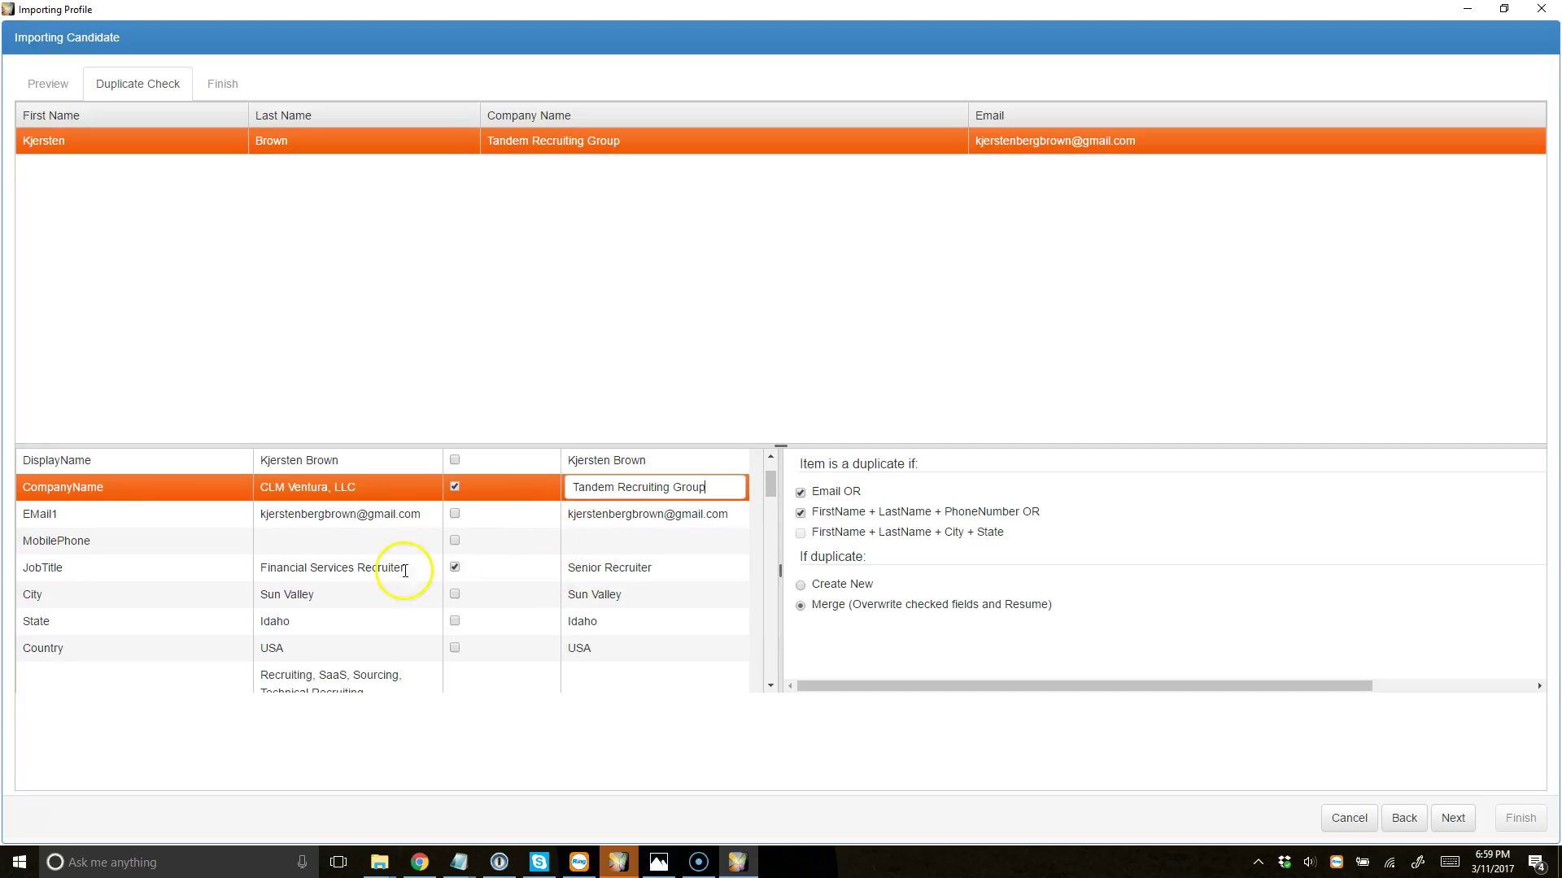
pyautogui.click(355, 569)
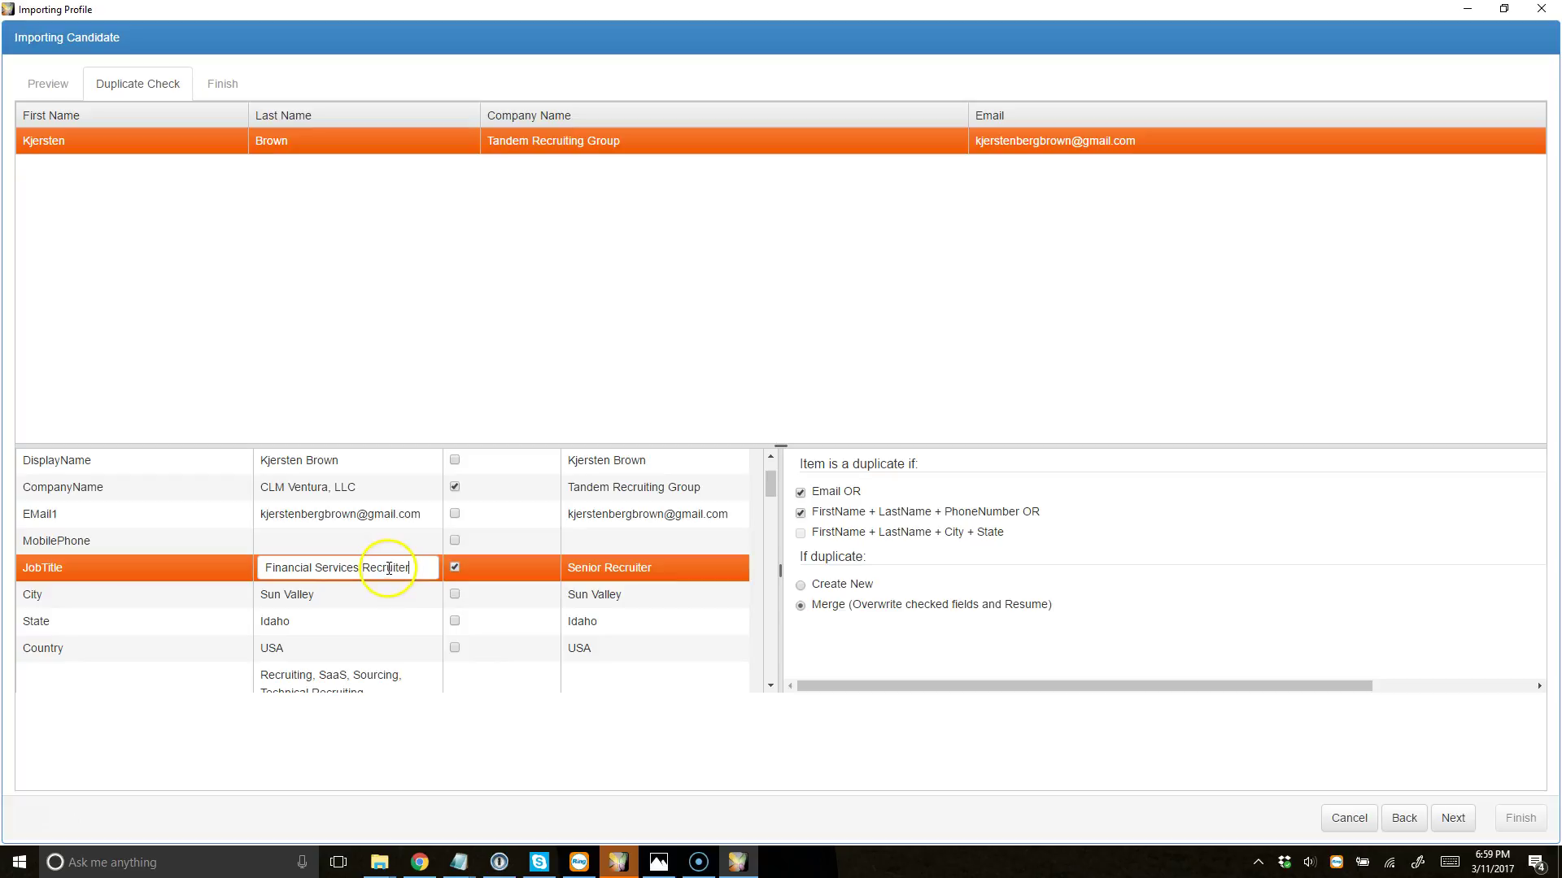
pyautogui.click(610, 567)
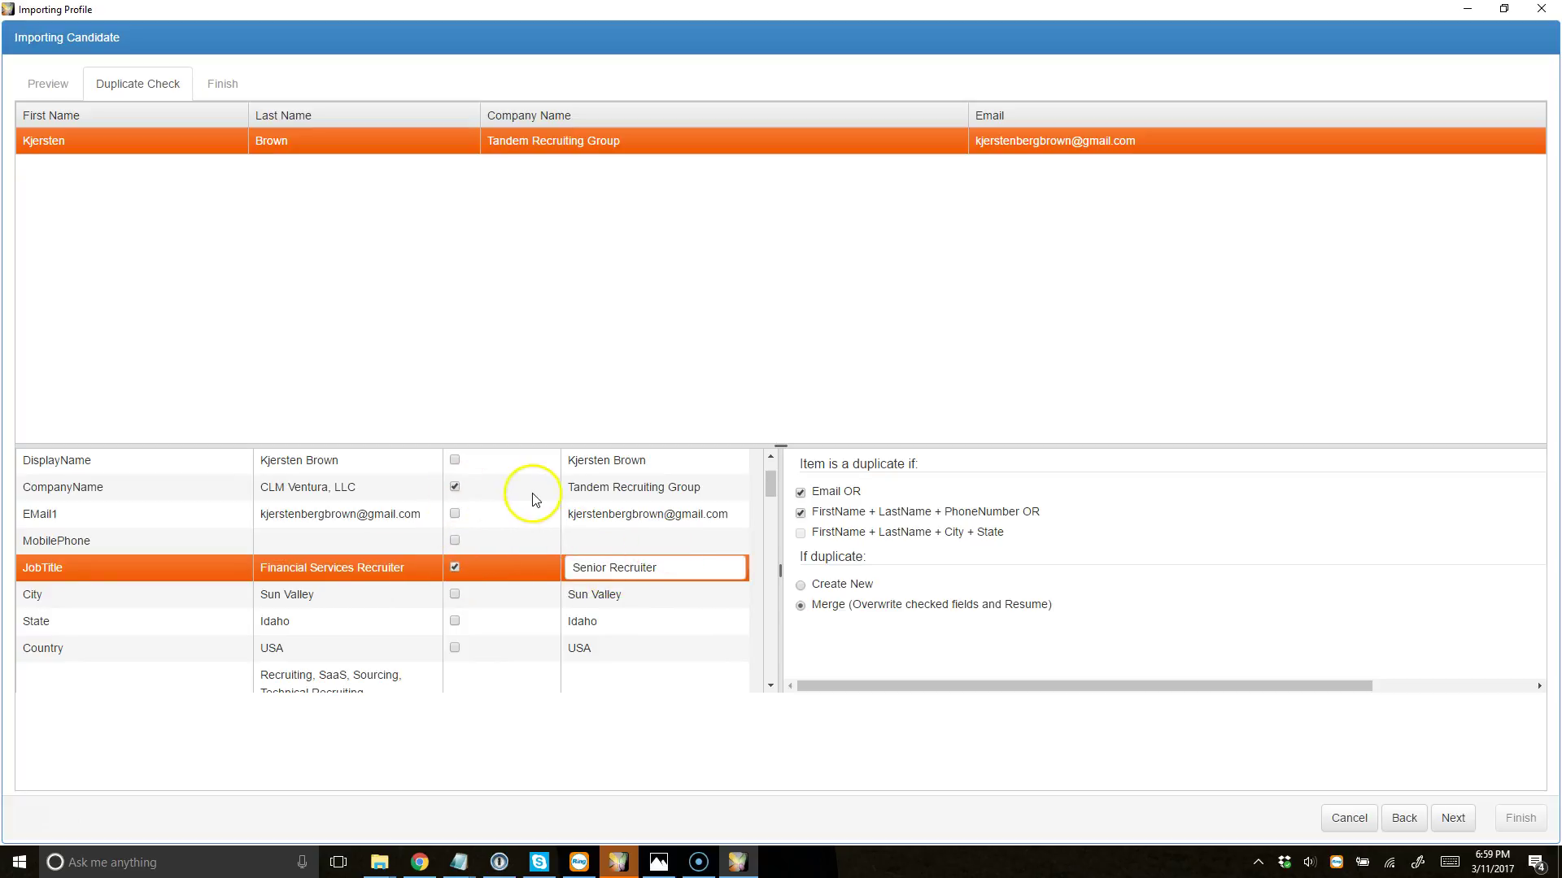
pyautogui.scroll(1, 530, 493)
pyautogui.scroll(-2, 471, 583)
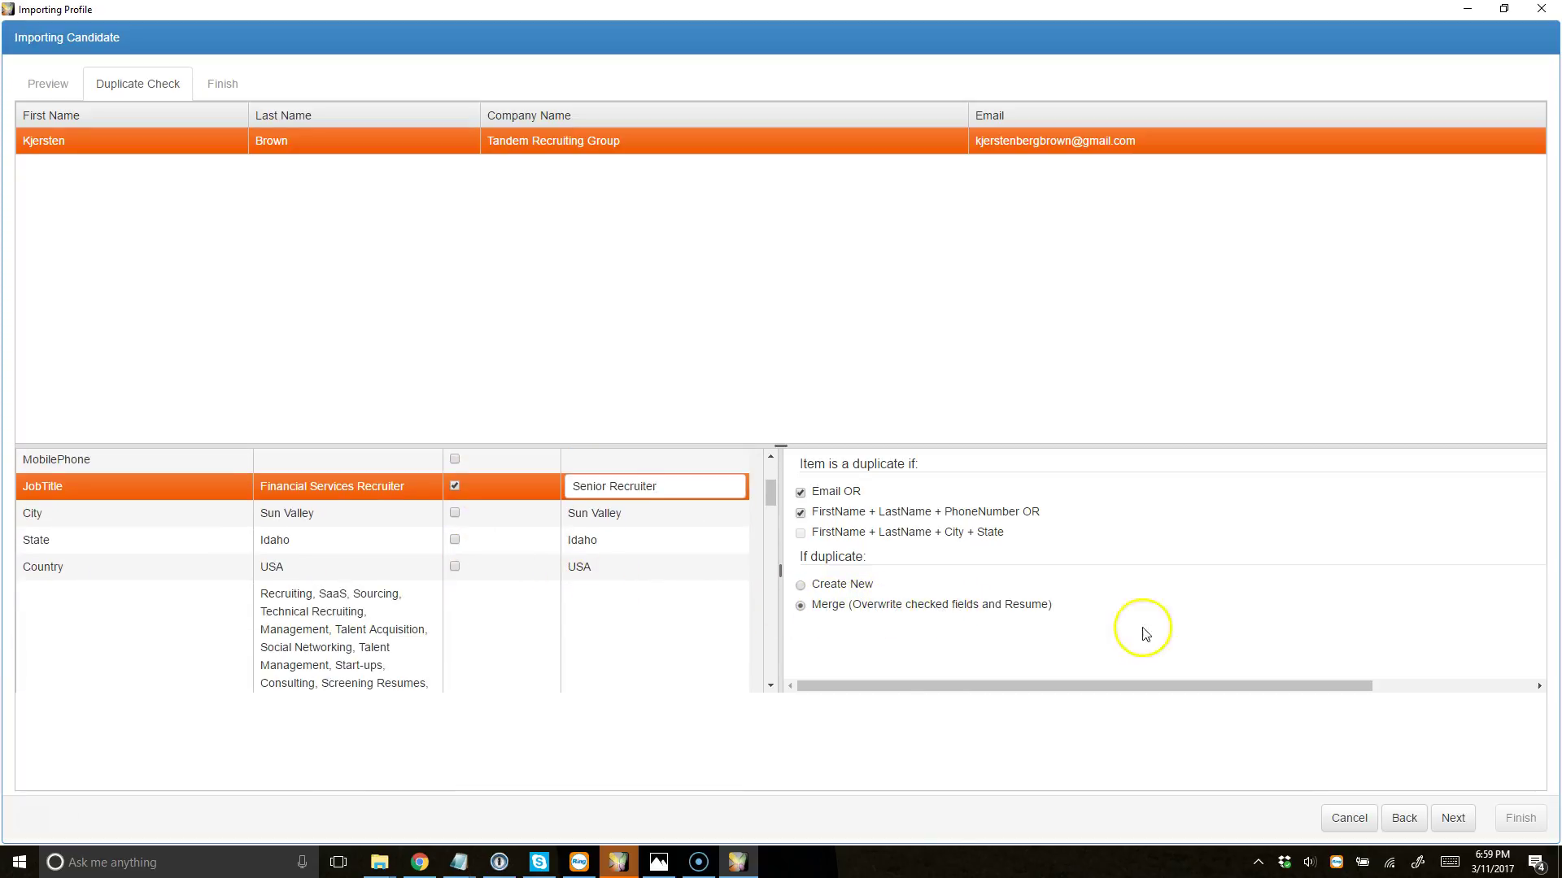
pyautogui.click(1454, 818)
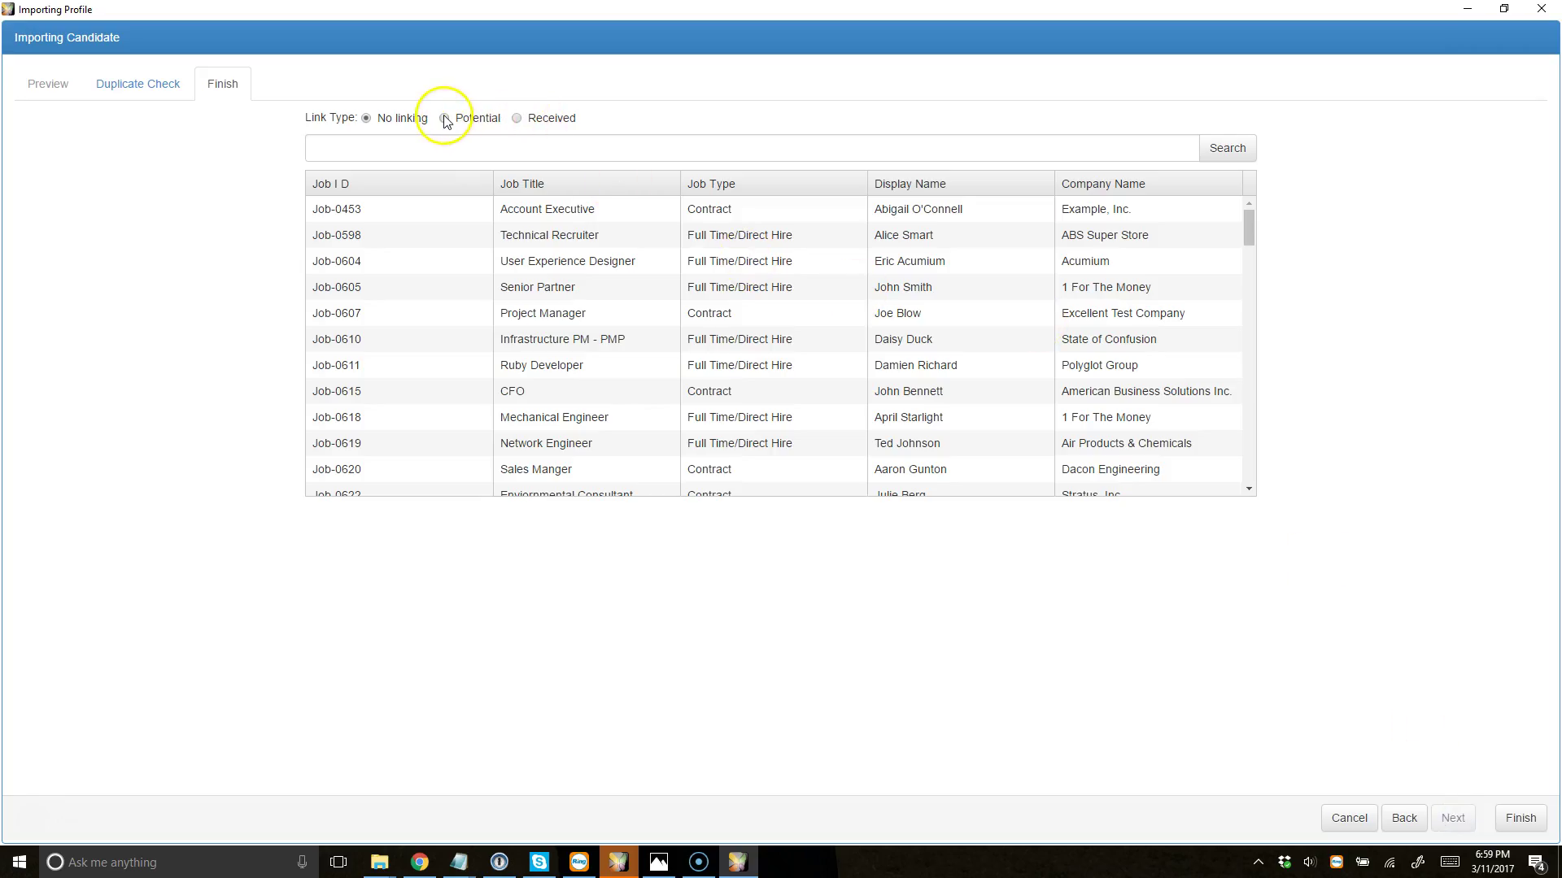
# Link the candidate to Job-0604 User Experience Designer with link type Received and finish the import
pyautogui.click(445, 120)
pyautogui.click(514, 120)
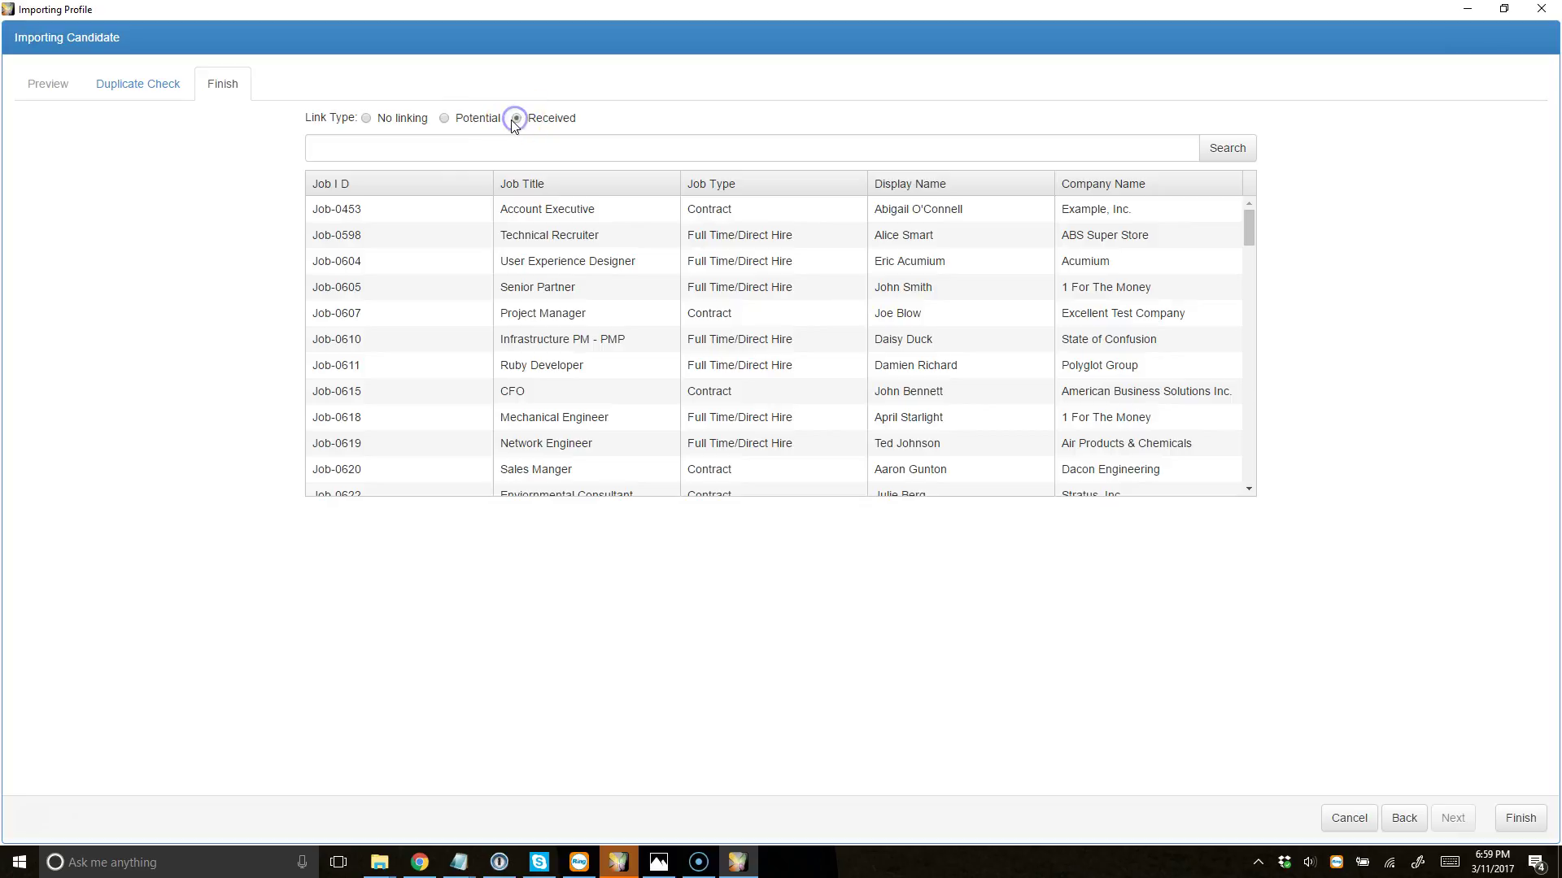
pyautogui.scroll(-5, 708, 279)
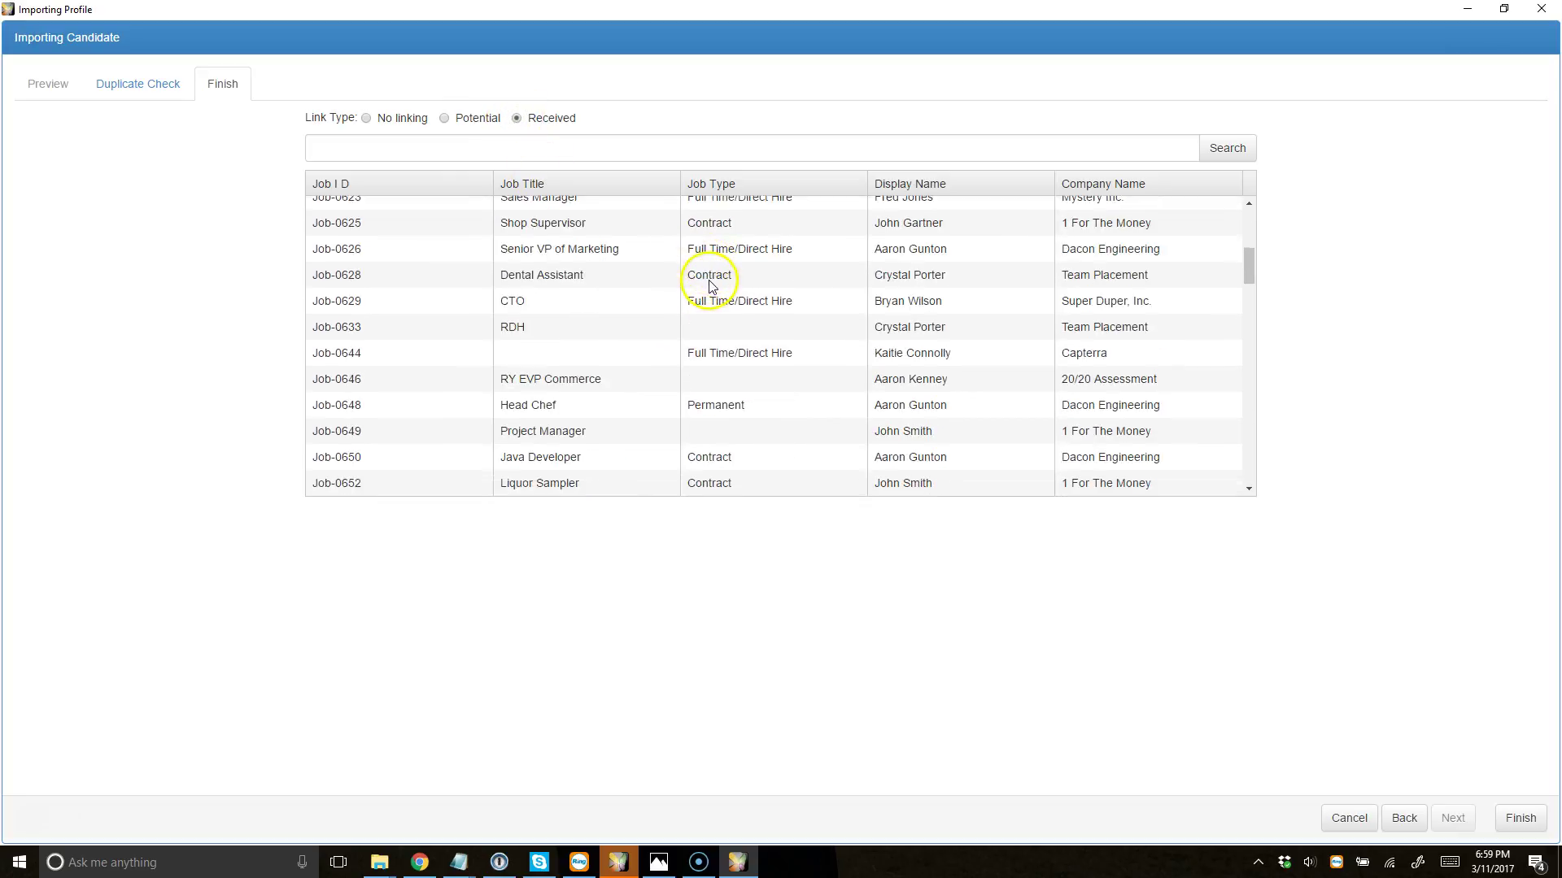
pyautogui.scroll(5, 710, 280)
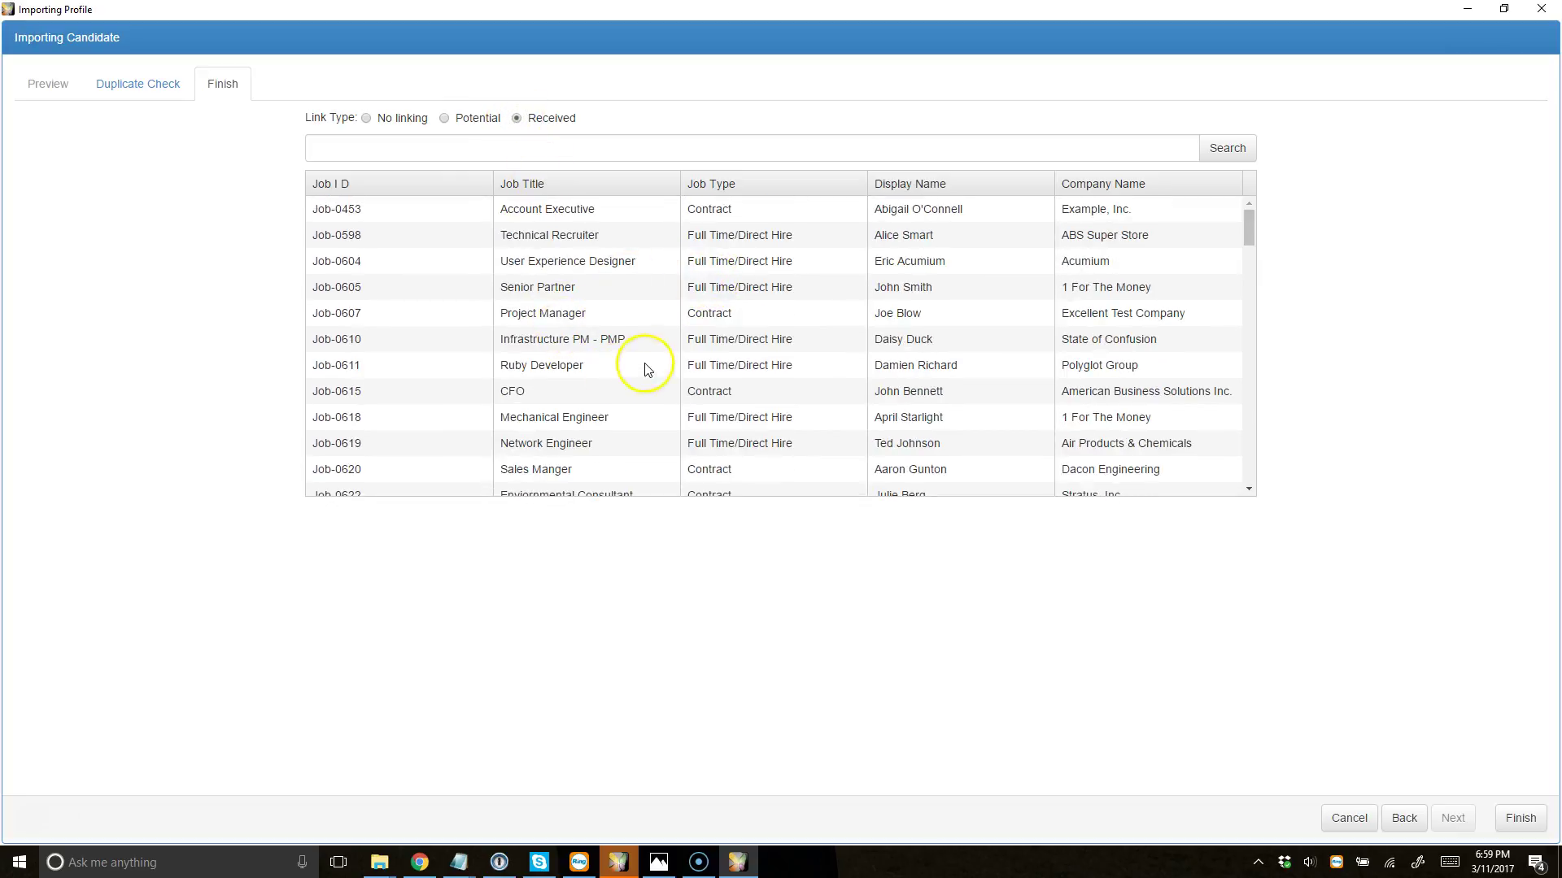
pyautogui.click(567, 263)
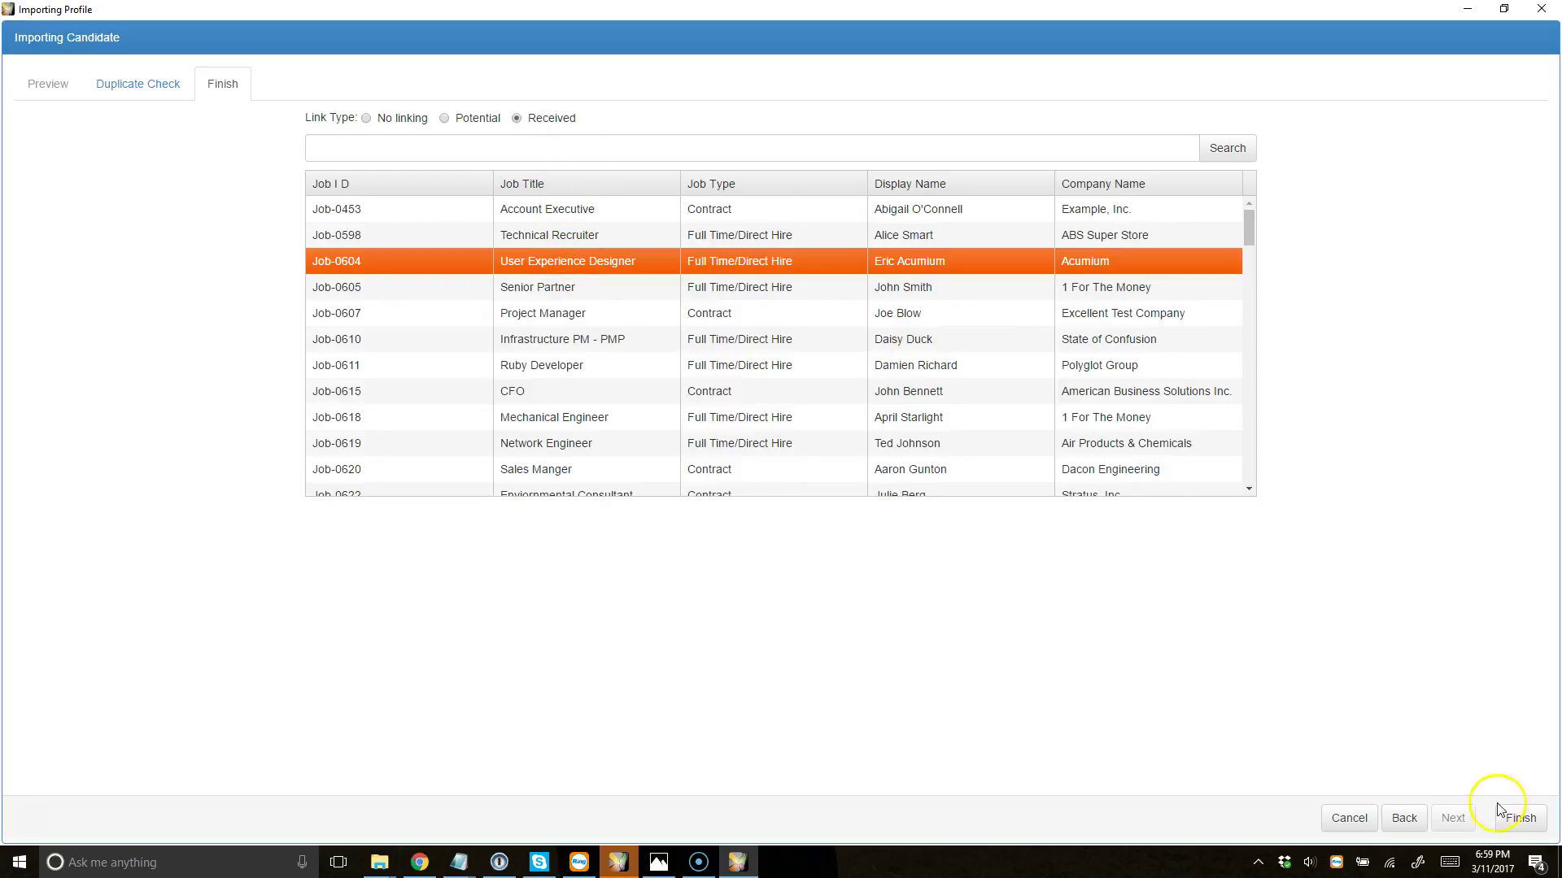
pyautogui.click(1521, 820)
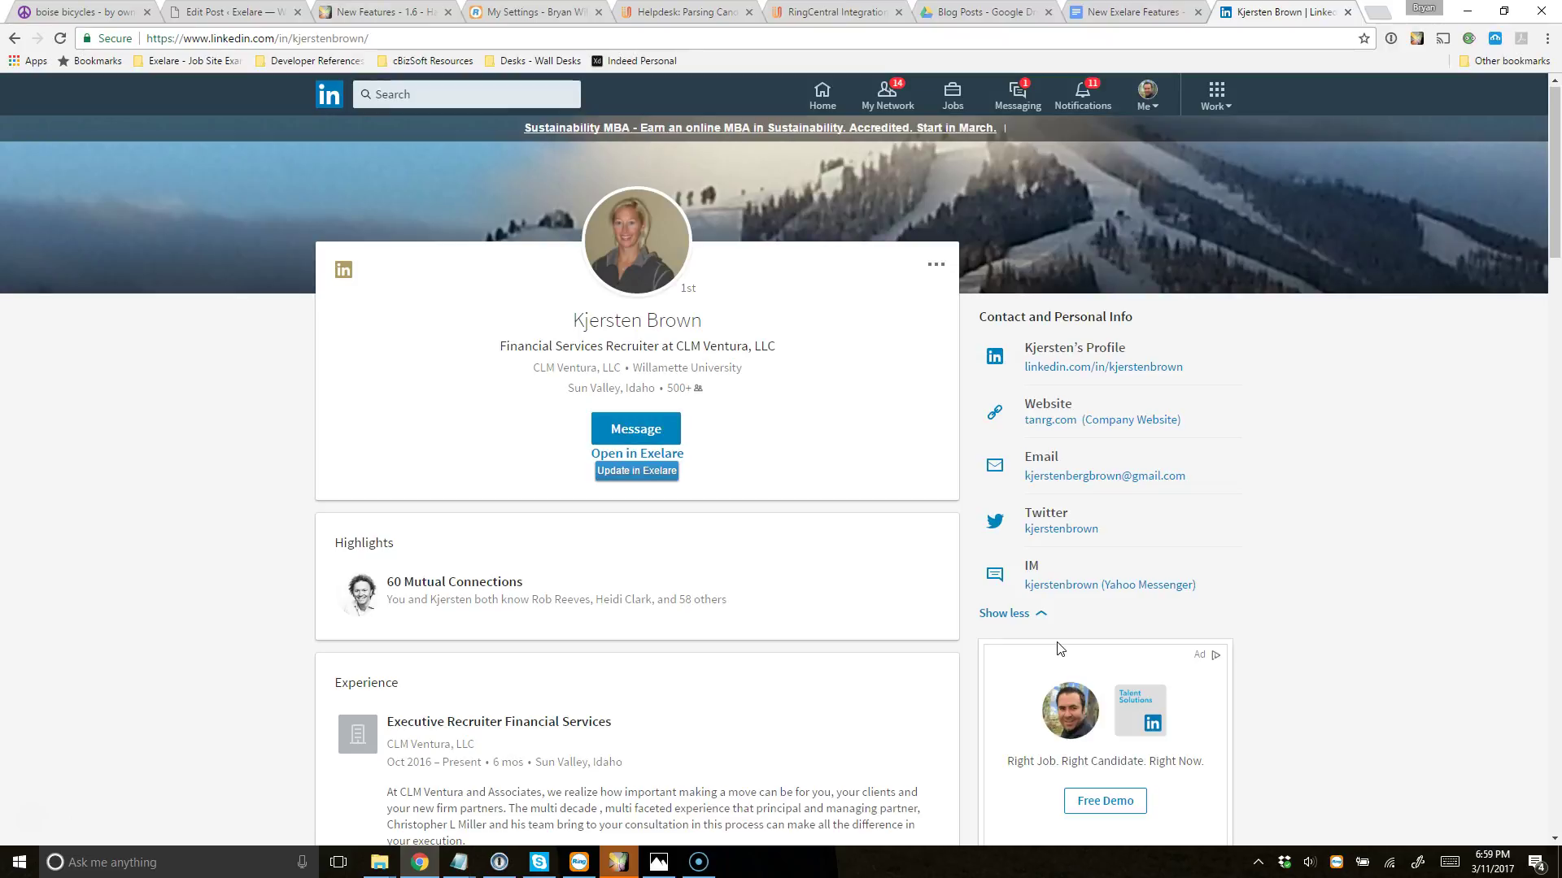
pyautogui.click(1362, 390)
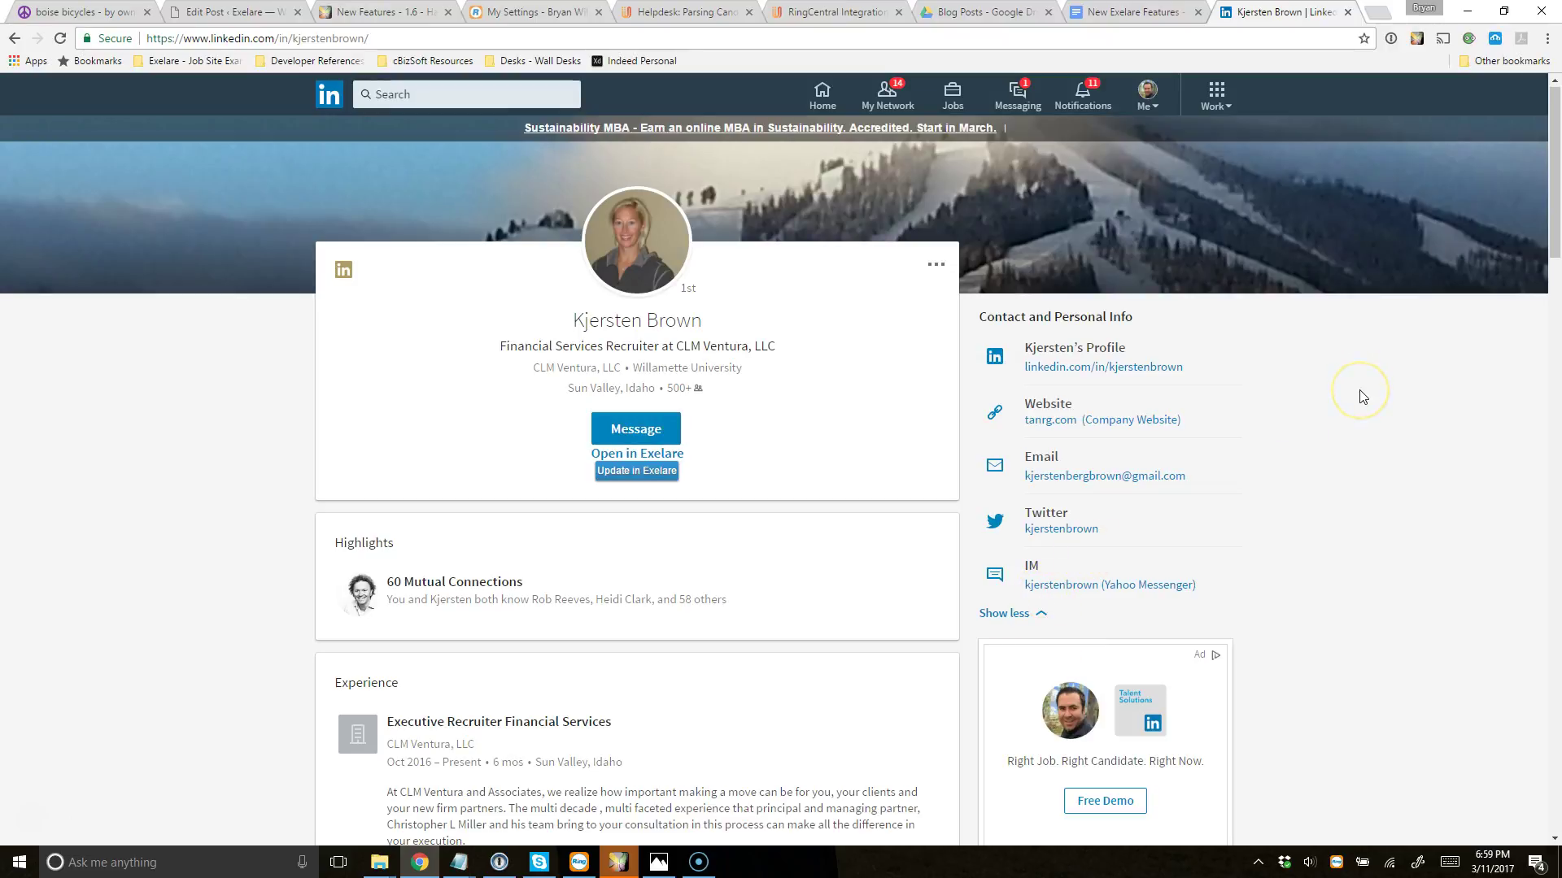